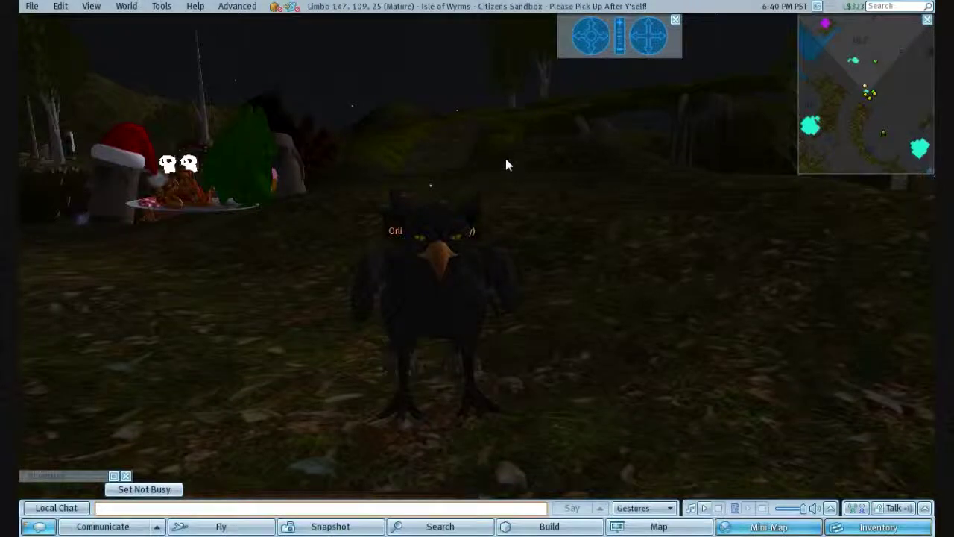
pyautogui.scroll(2, 495, 312)
pyautogui.scroll(-1, 496, 311)
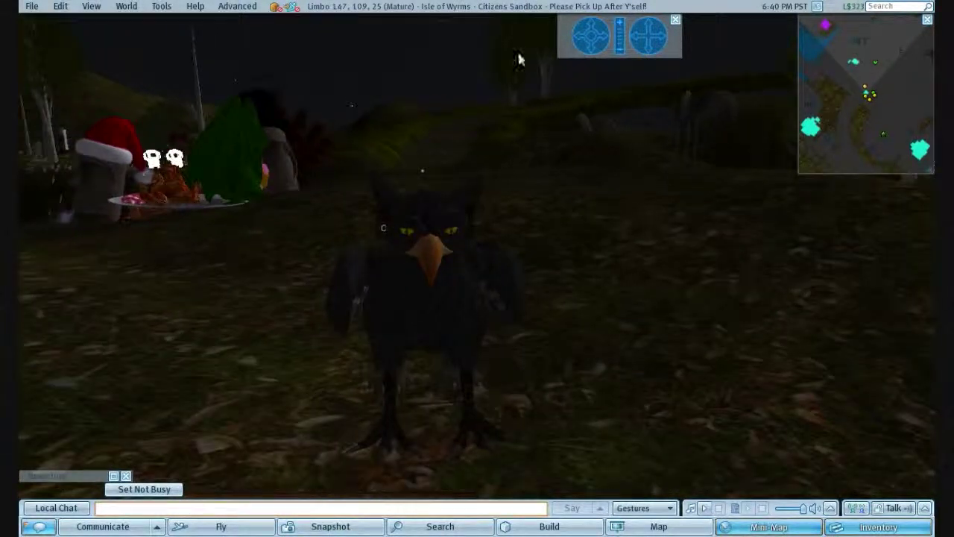
pyautogui.scroll(-1, 552, 156)
pyautogui.scroll(3, 544, 154)
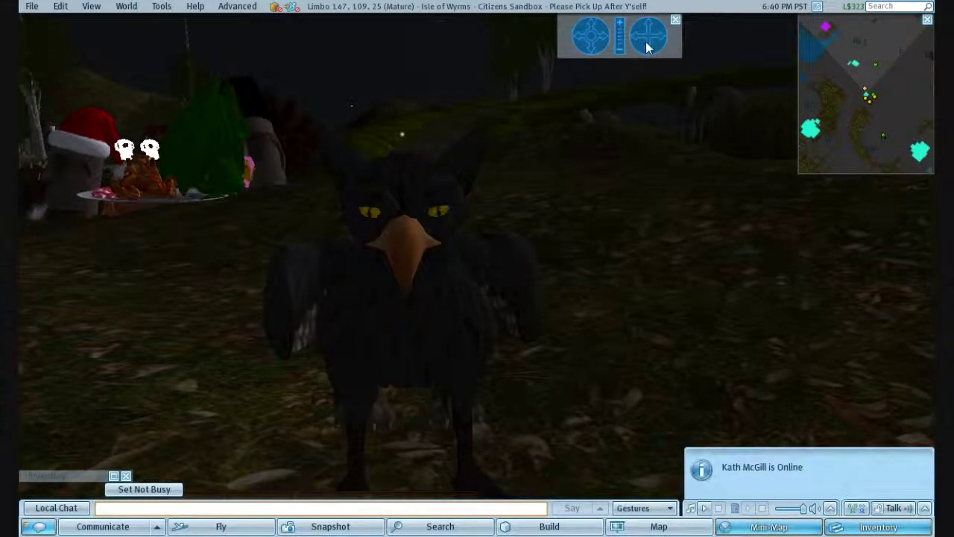
pyautogui.click(647, 48)
pyautogui.scroll(-2, 525, 125)
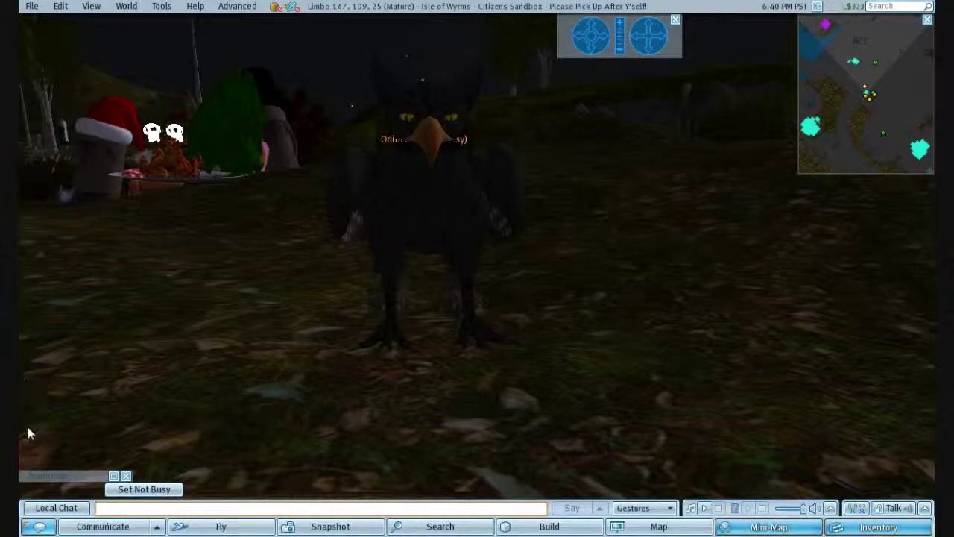
# - Hide the chat bar and raise the Gryphon Controls HUD to a Z position of about 0.199
pyautogui.click(39, 528)
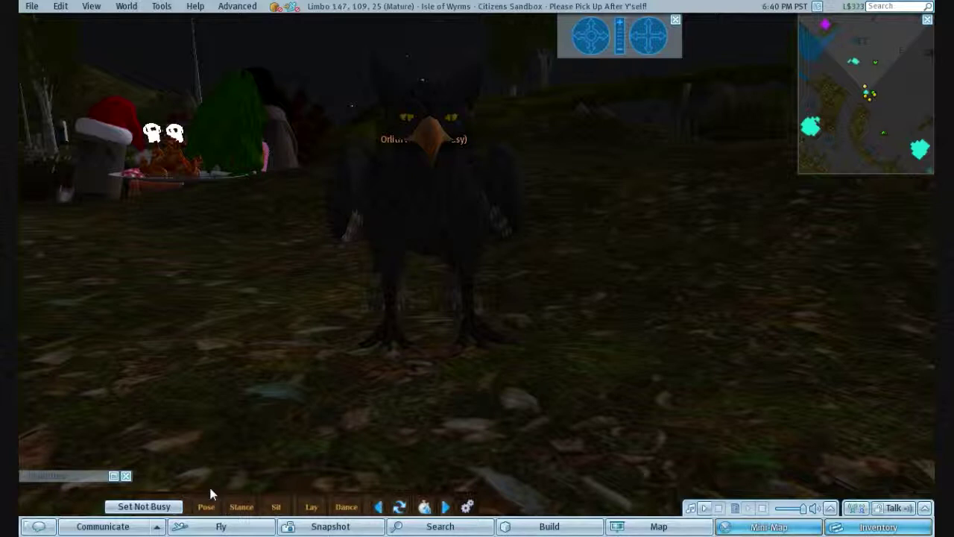
pyautogui.rightClick(253, 502)
pyautogui.click(282, 477)
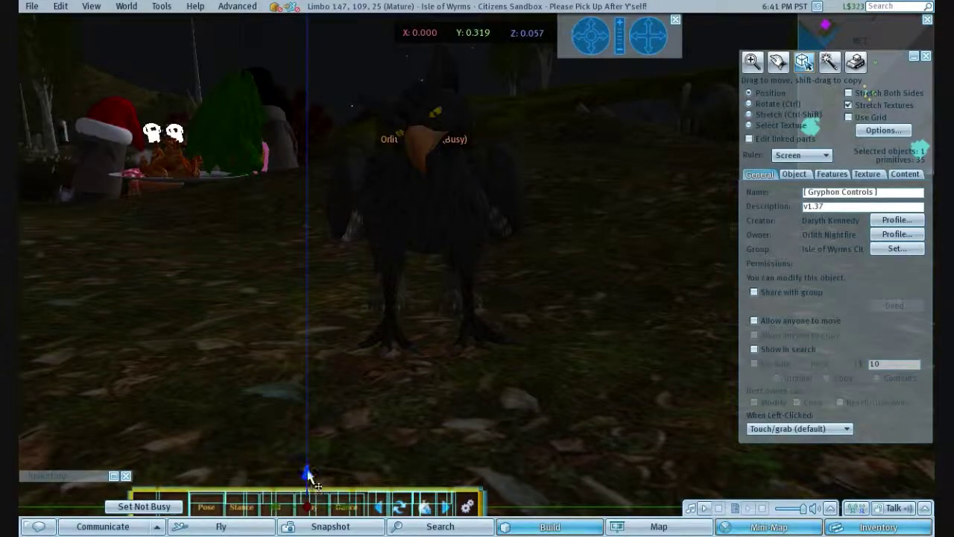
pyautogui.moveTo(307, 474); pyautogui.dragTo(307, 406)
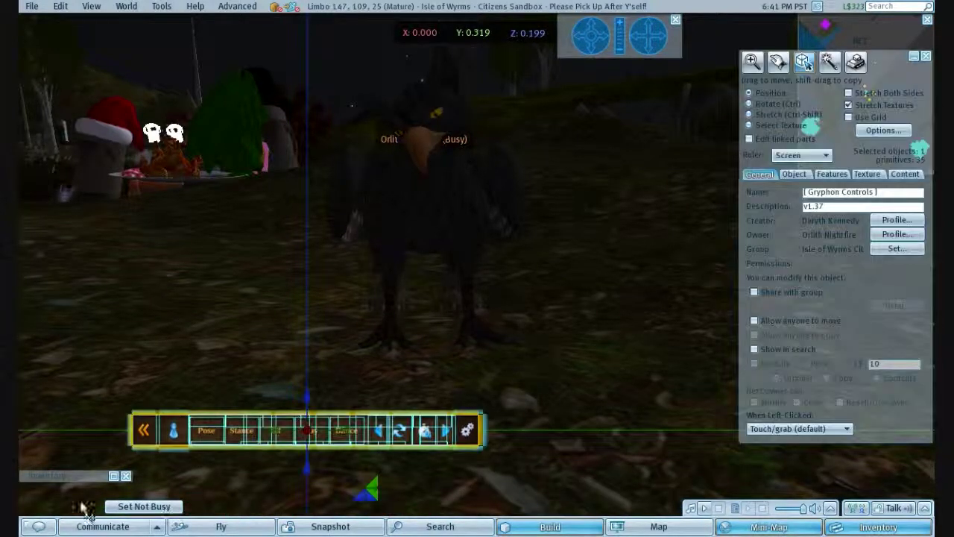
# - Restore the chat bar, move the Gryphon Controls HUD just above it and nearer the view's centre, and finish editing
pyautogui.click(41, 526)
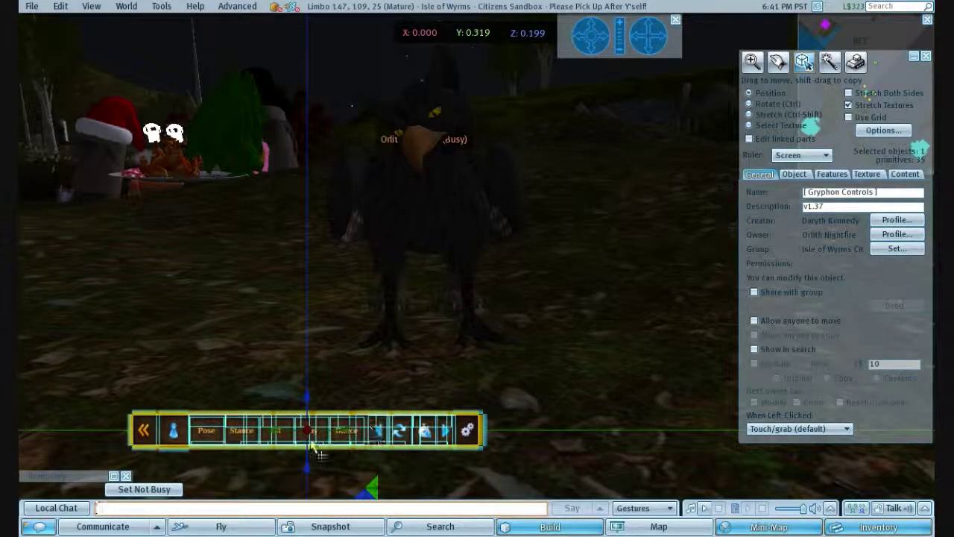
pyautogui.moveTo(277, 436); pyautogui.dragTo(378, 435)
pyautogui.moveTo(404, 403); pyautogui.dragTo(419, 469)
pyautogui.click(925, 56)
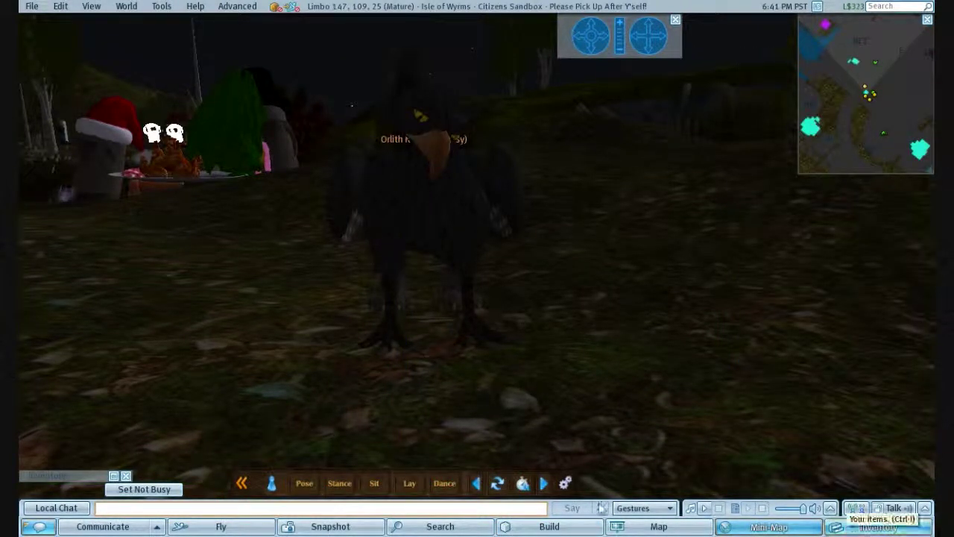
# - Cycle the Gryphon Controls HUD to its body parts page and turn the wings on
pyautogui.click(272, 485)
pyautogui.click(272, 485)
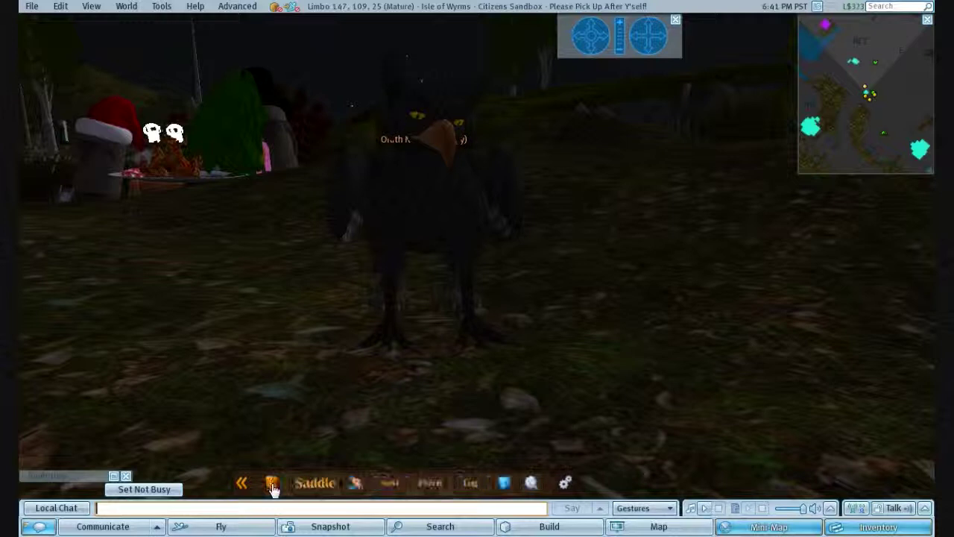
pyautogui.click(272, 485)
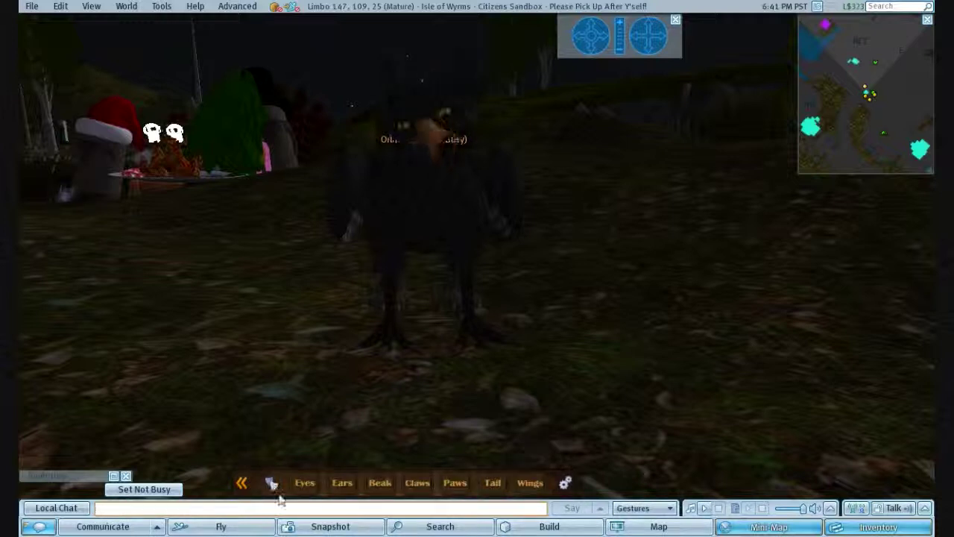
pyautogui.click(530, 483)
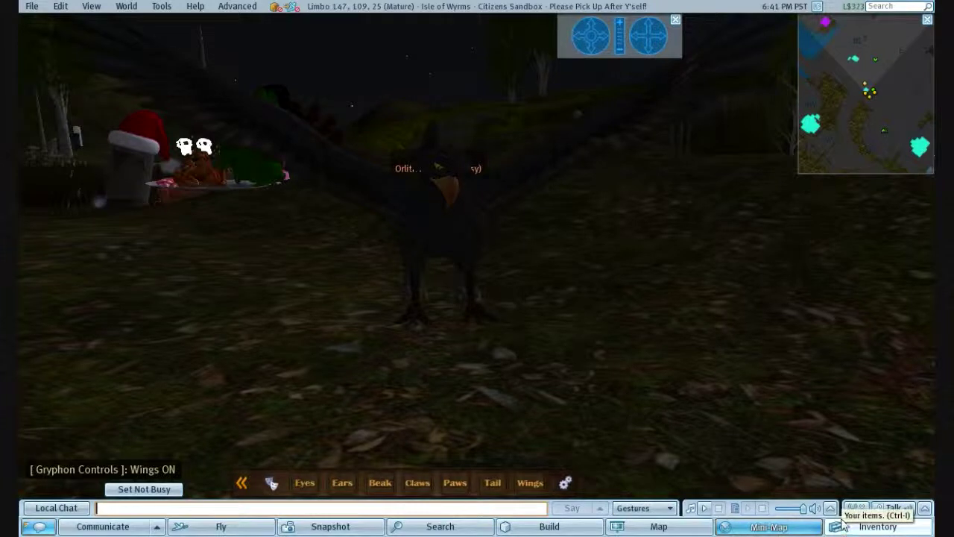
# - Open the inventory and browse down its list of folders
pyautogui.click(844, 527)
pyautogui.scroll(-3, 609, 174)
pyautogui.scroll(-9, 602, 179)
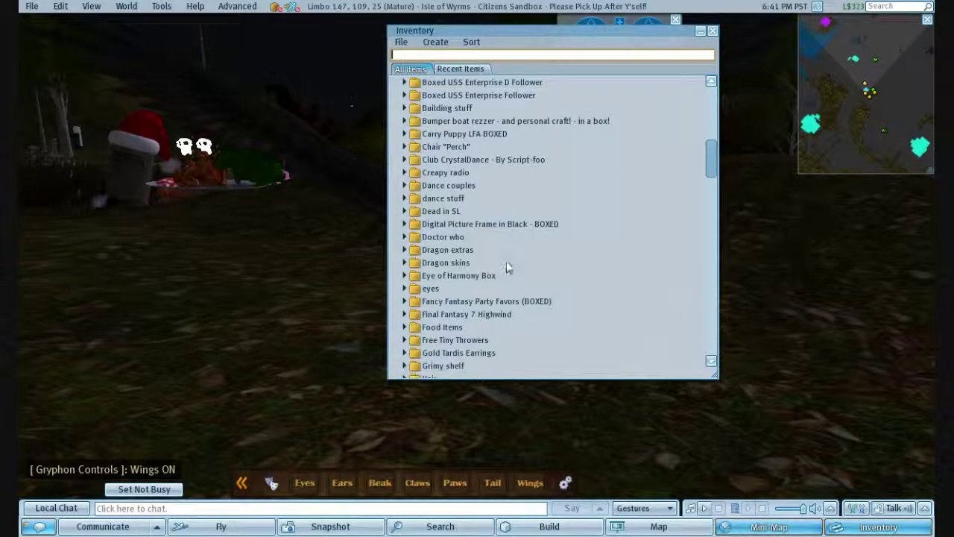
pyautogui.doubleClick(455, 264)
pyautogui.scroll(-1, 457, 261)
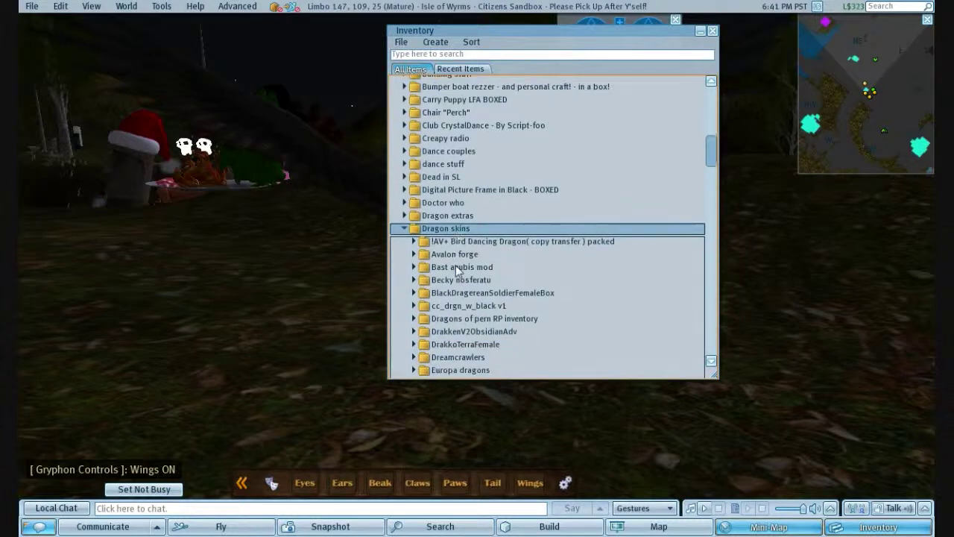
pyautogui.doubleClick(458, 231)
# - Expand the [ Gryphon ] Extras folder inside IOW Other avies under Non-human avis
pyautogui.scroll(-8, 460, 239)
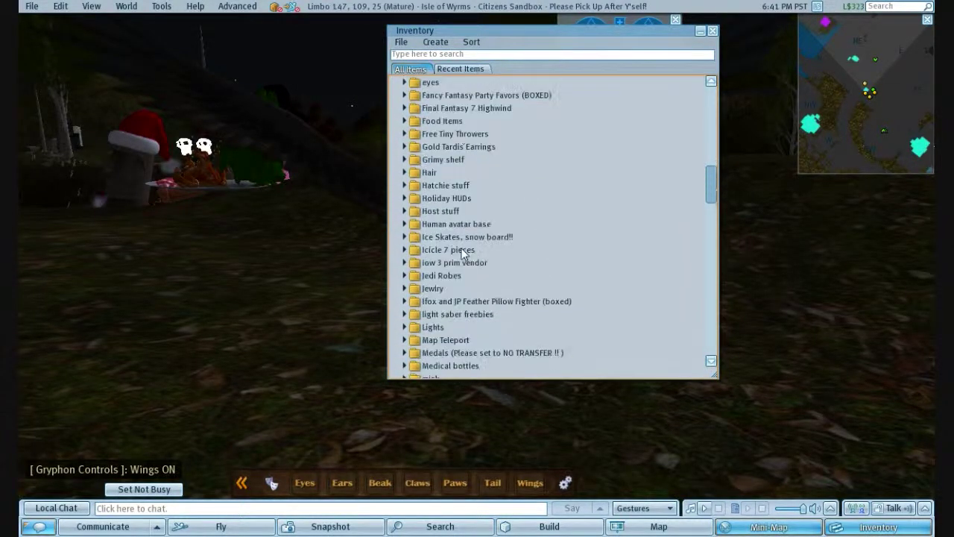
pyautogui.scroll(-5, 462, 253)
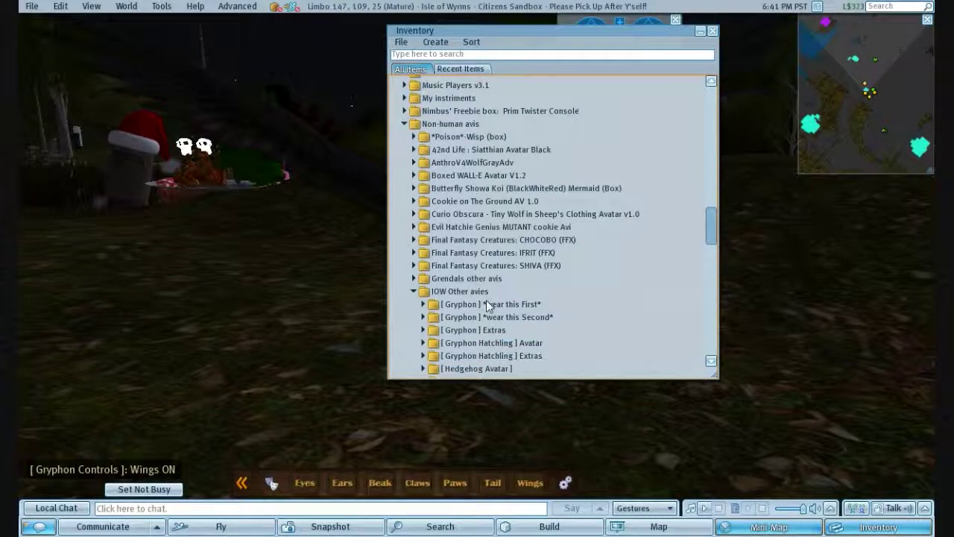
pyautogui.scroll(-1, 494, 310)
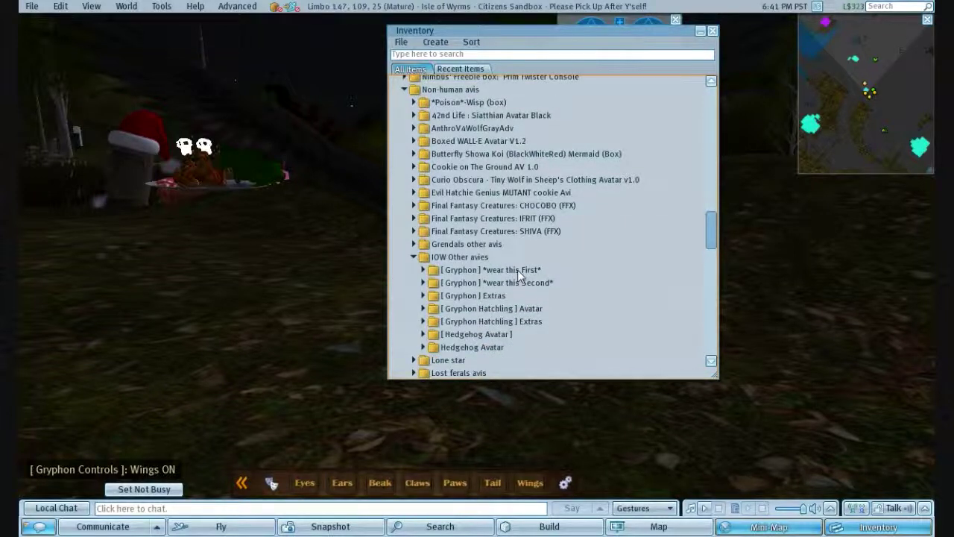
pyautogui.doubleClick(487, 296)
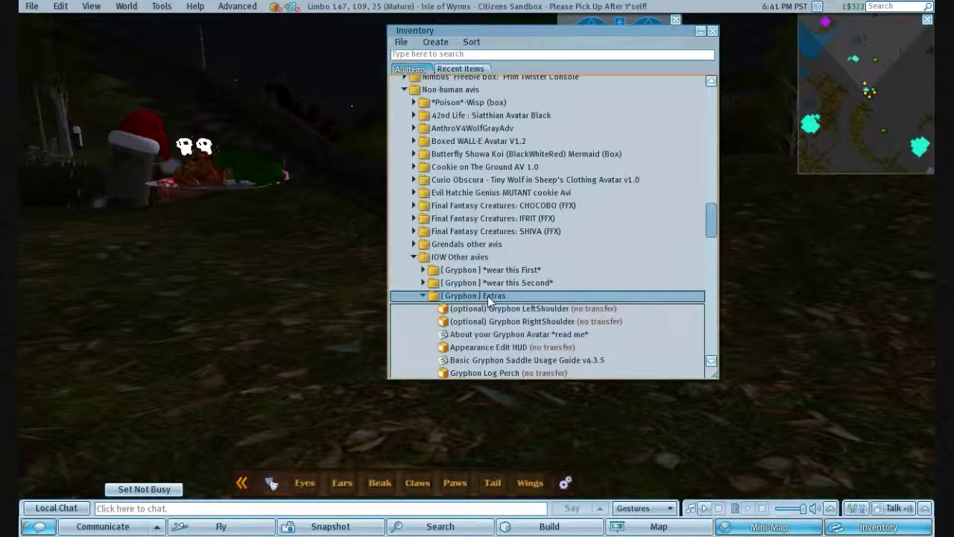
# - Wear the Appearance Edit HUD from the [ Gryphon ] Extras folder and close the inventory
pyautogui.scroll(-2, 499, 296)
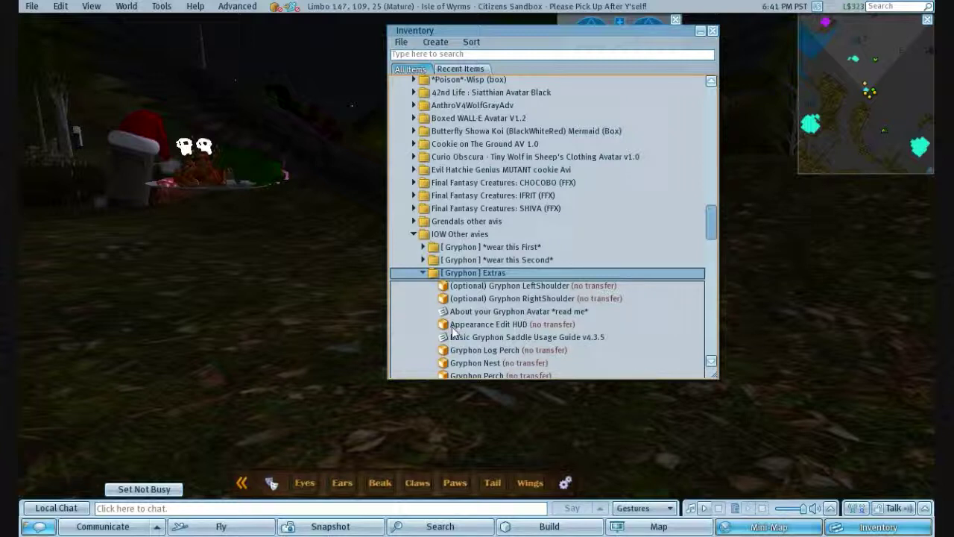
pyautogui.rightClick(513, 331)
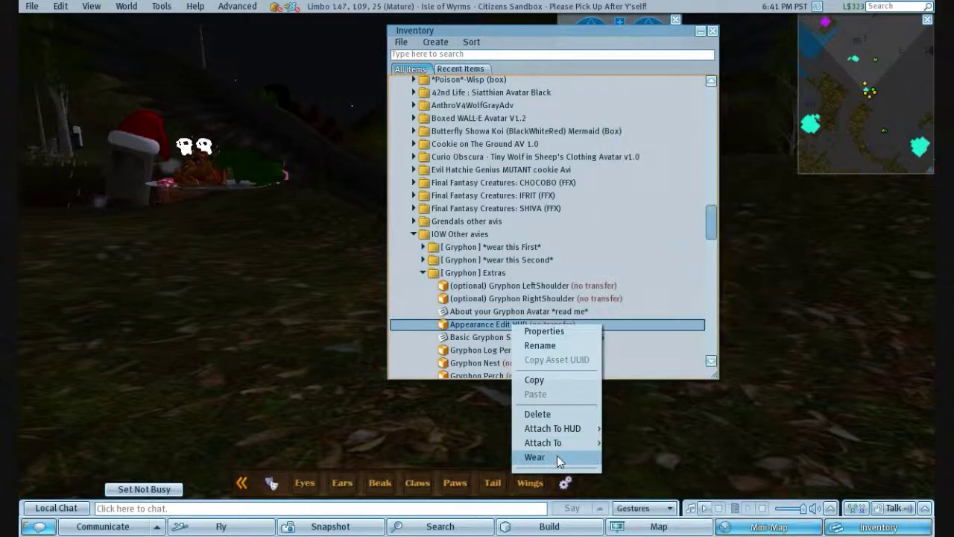
pyautogui.click(556, 455)
pyautogui.click(713, 32)
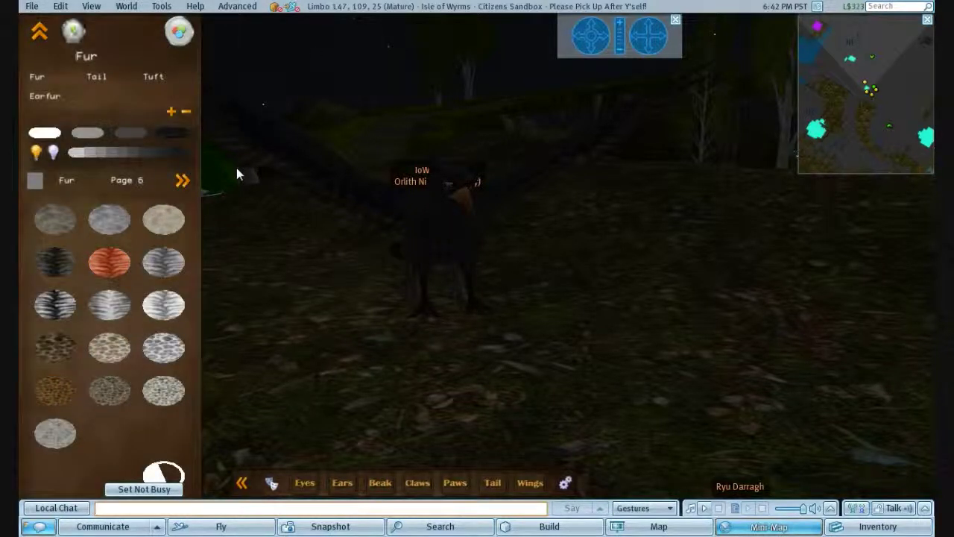
# - Switch the Appearance Edit HUD from Fur to the Feathers part
pyautogui.click(85, 57)
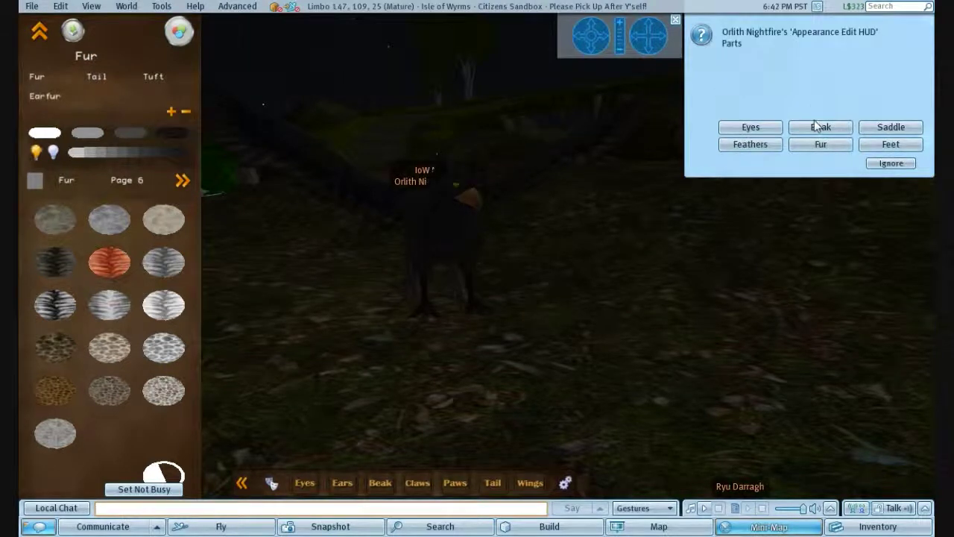
pyautogui.click(764, 144)
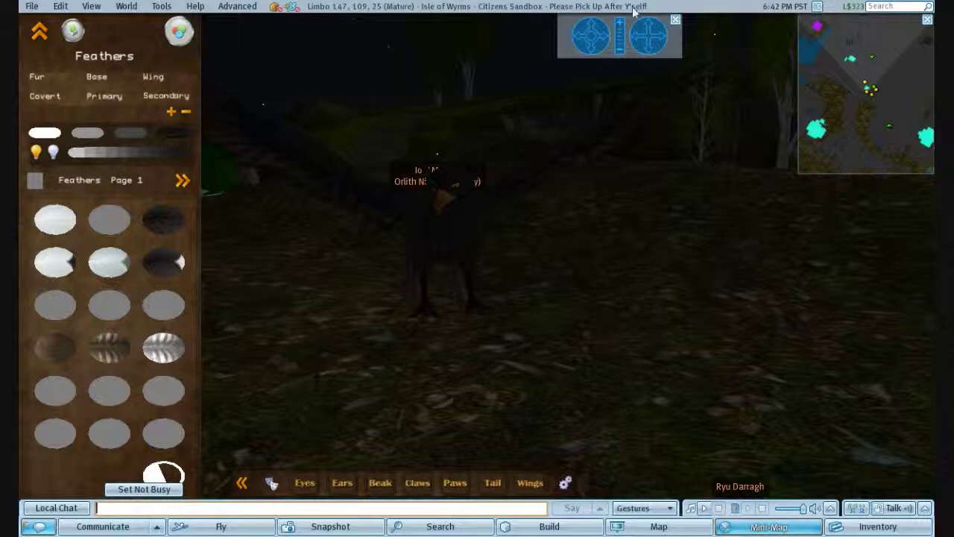
pyautogui.click(649, 27)
pyautogui.scroll(3, 452, 60)
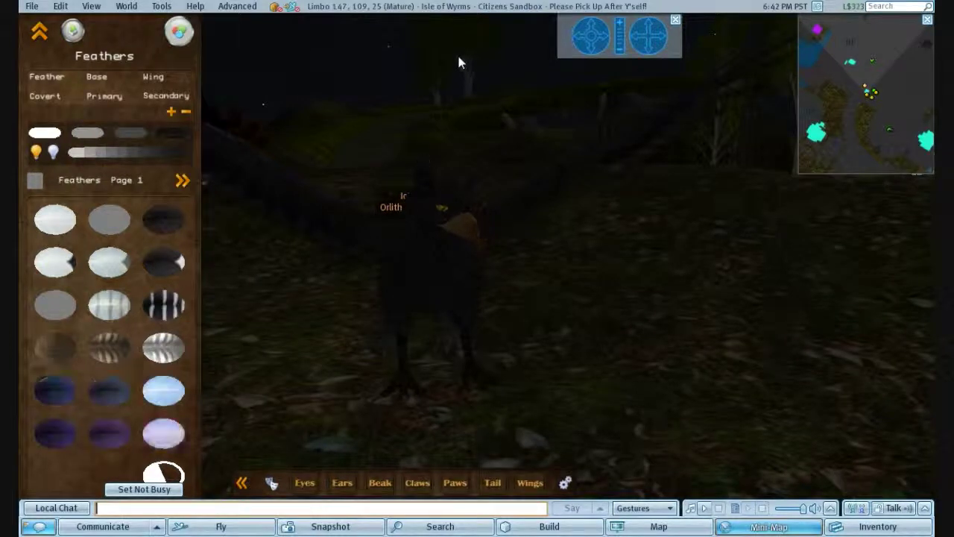
pyautogui.scroll(3, 483, 92)
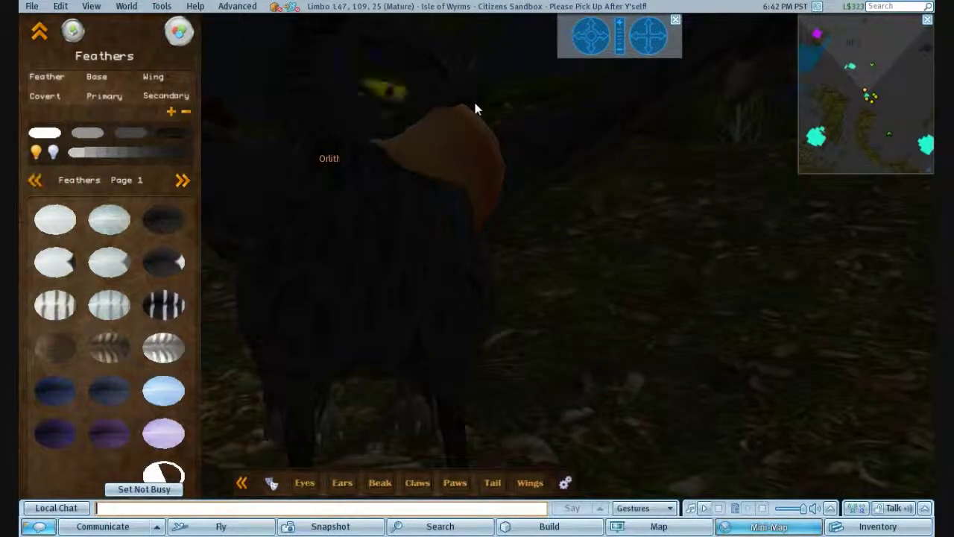
pyautogui.scroll(-4, 446, 136)
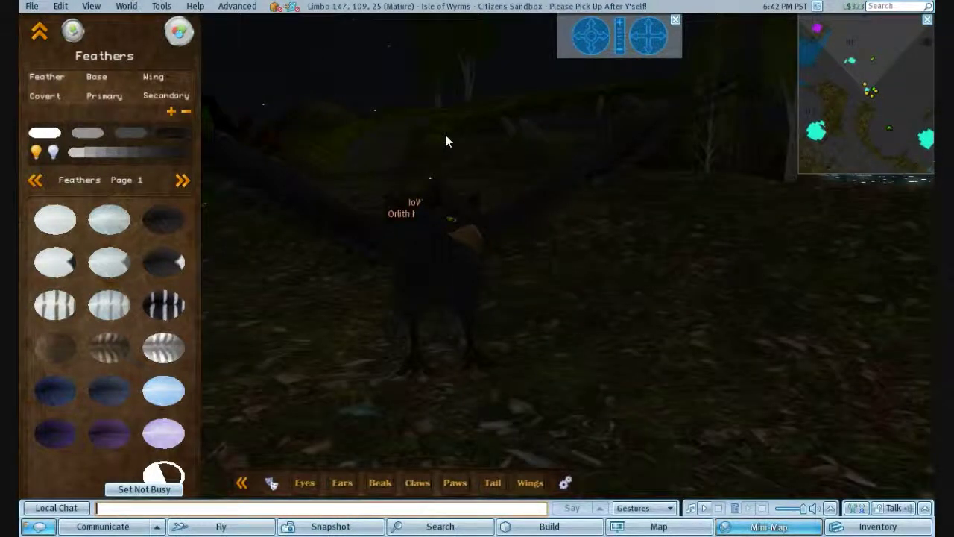
pyautogui.scroll(-2, 446, 136)
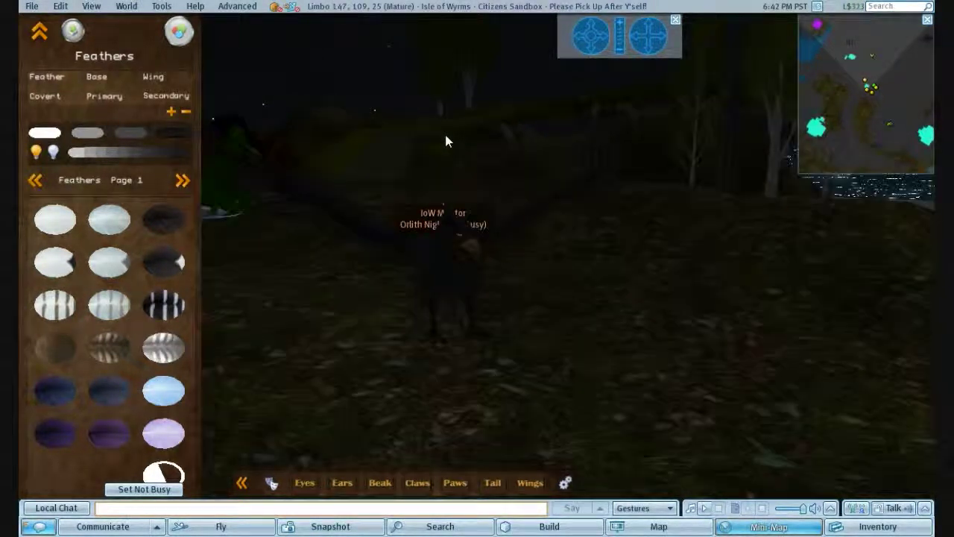
pyautogui.scroll(5, 446, 135)
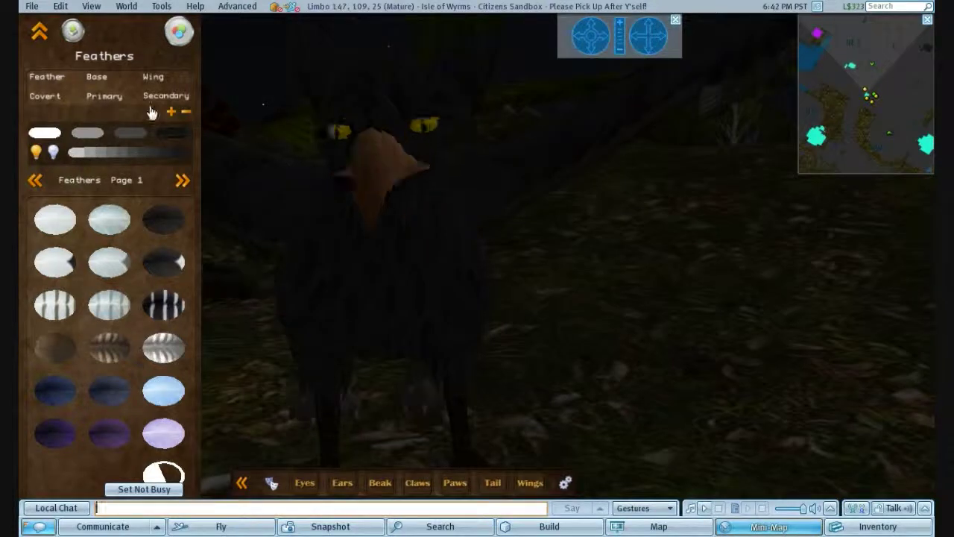
# - Apply the white dark-tipped texture to the Feather group and the lighter of the two dark purple textures to the Base group
pyautogui.click(39, 79)
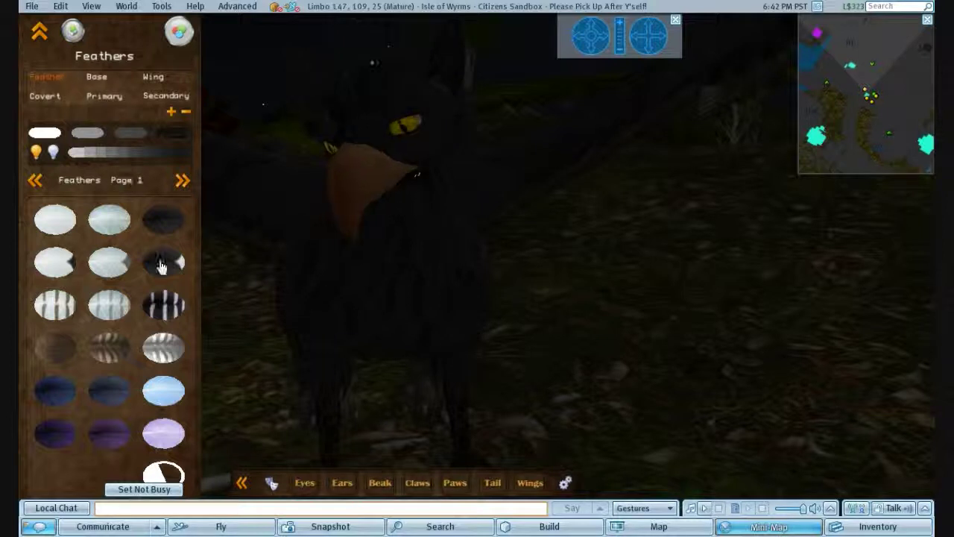
pyautogui.click(62, 270)
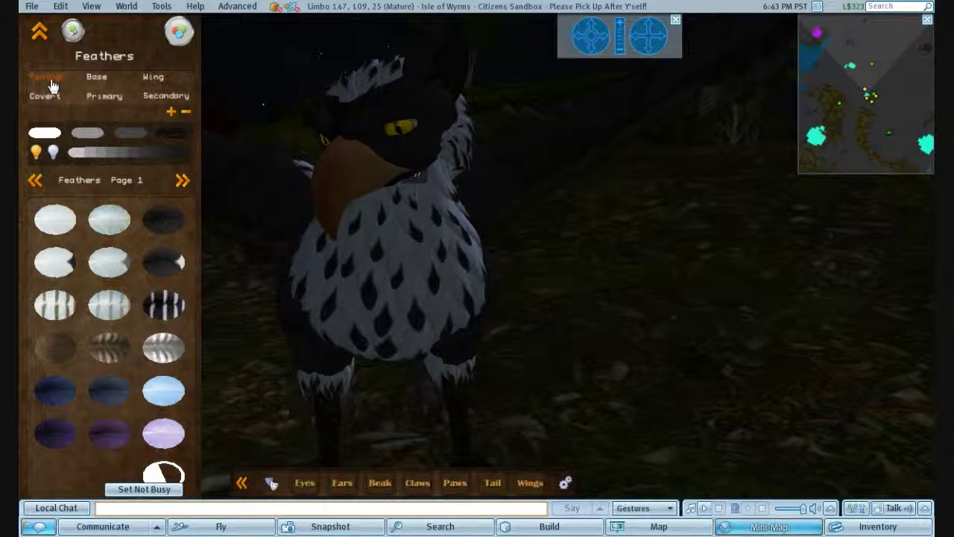
pyautogui.click(96, 79)
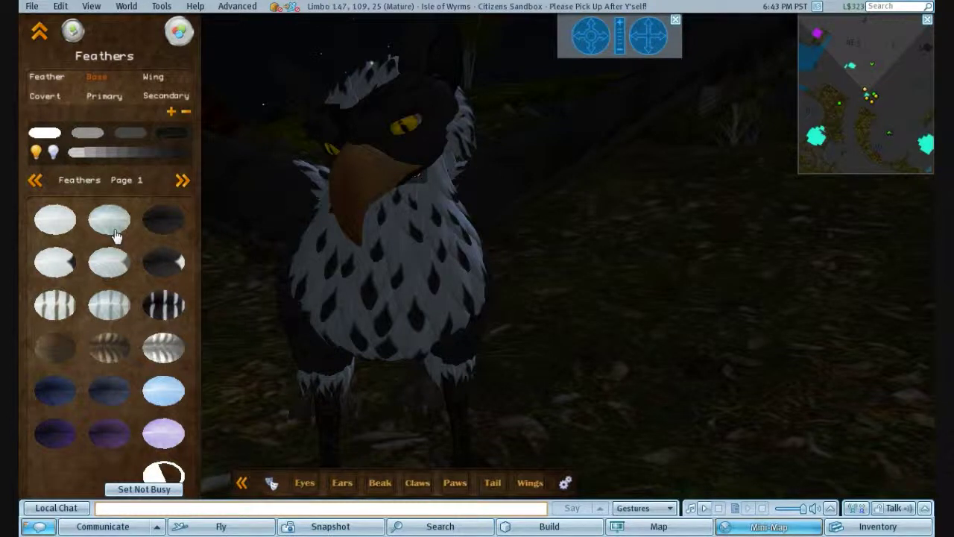
pyautogui.click(123, 442)
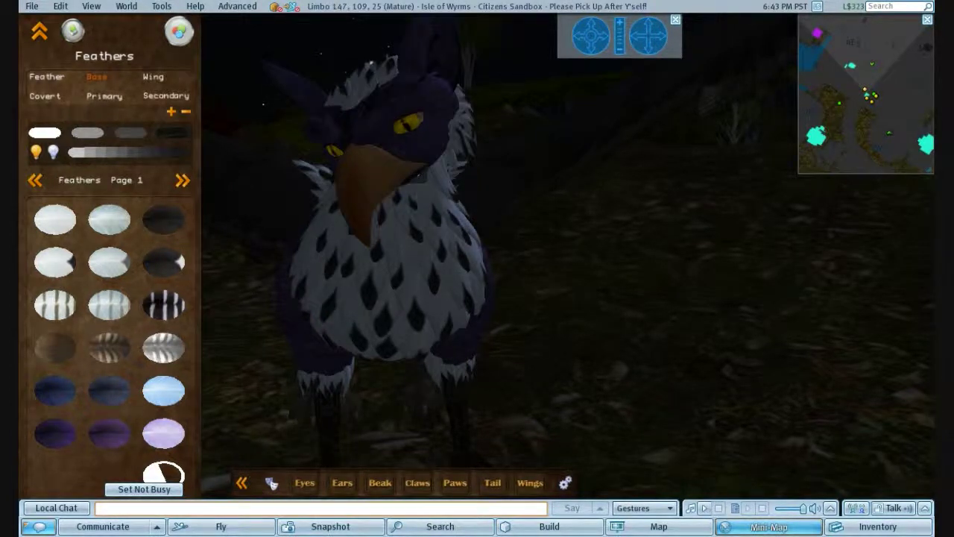
# - Set the environment lighting to Midday to see the gryphon avatar clearly
pyautogui.click(126, 6)
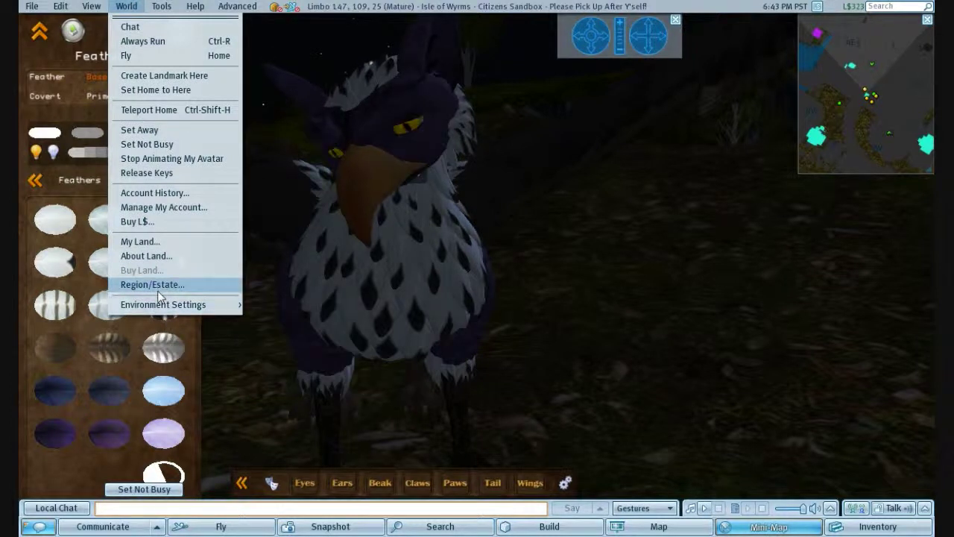
pyautogui.moveTo(160, 306)
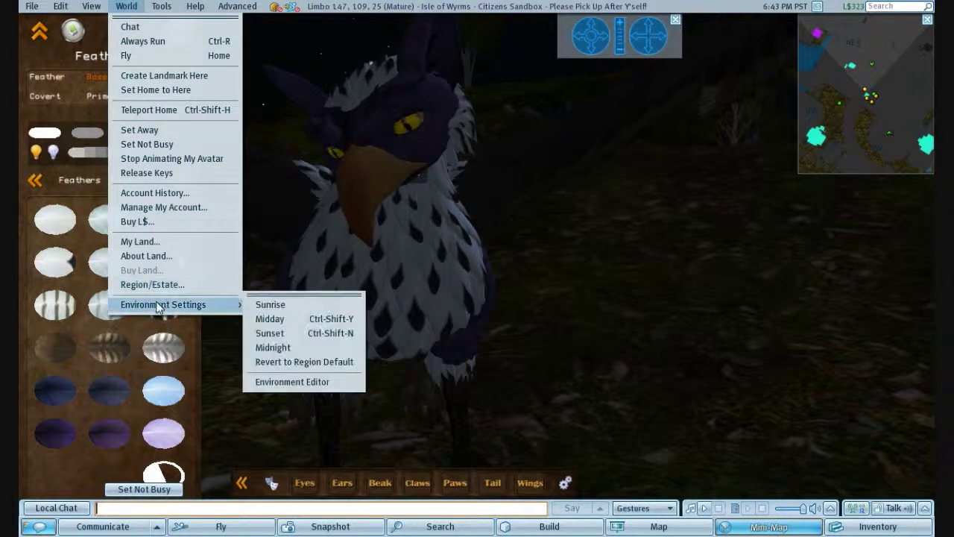
pyautogui.click(294, 318)
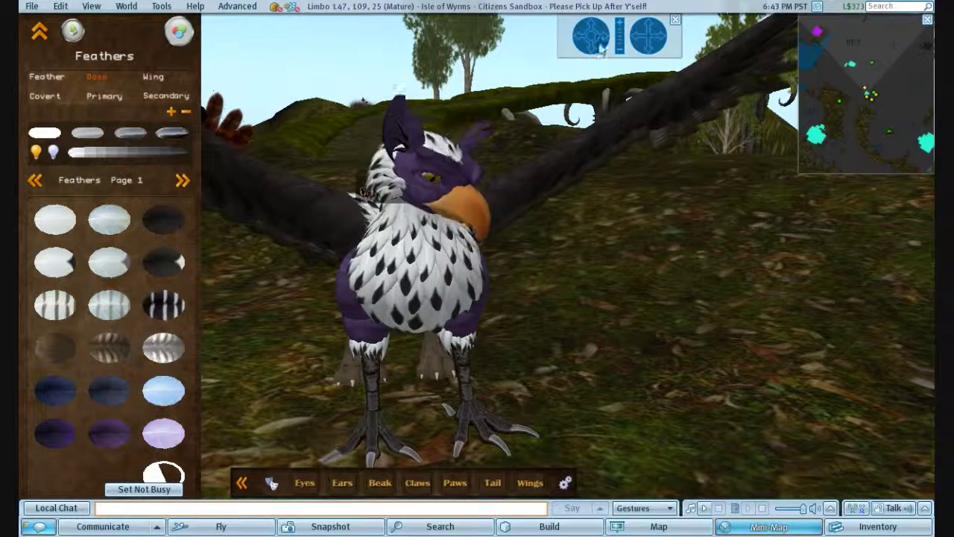
pyautogui.click(635, 36)
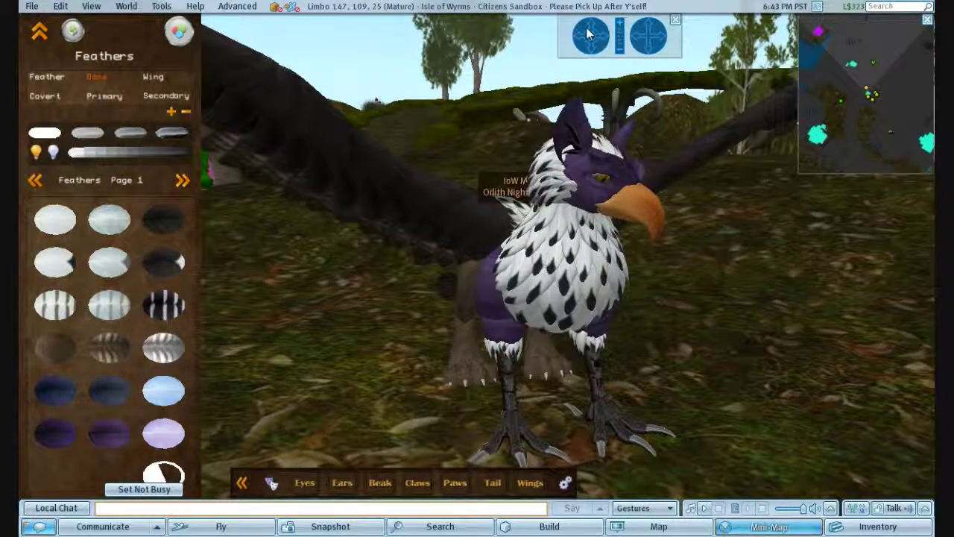
# - Apply the light blue feather texture to the Wing group and the dark white-tipped texture to the Covert group
pyautogui.moveTo(588, 34); pyautogui.dragTo(589, 100)
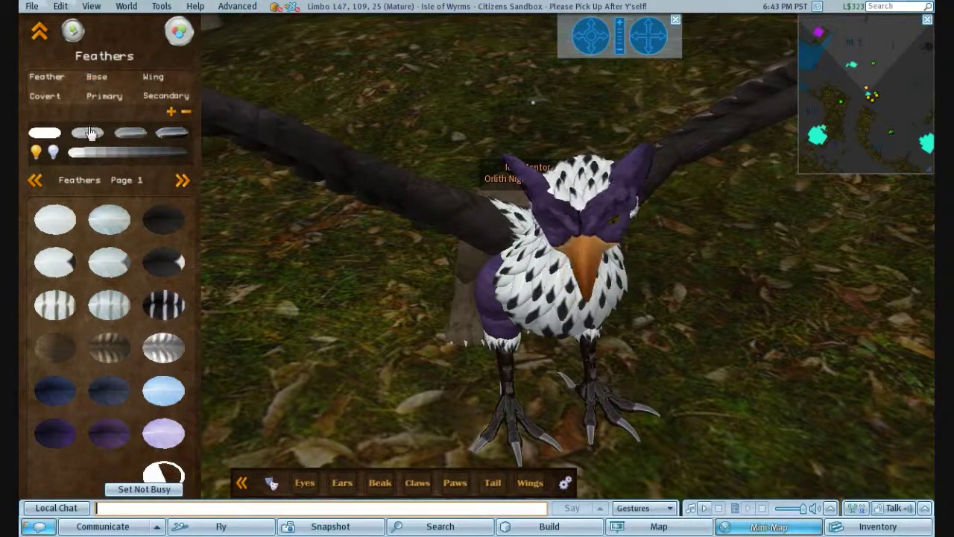
pyautogui.click(158, 80)
pyautogui.click(585, 27)
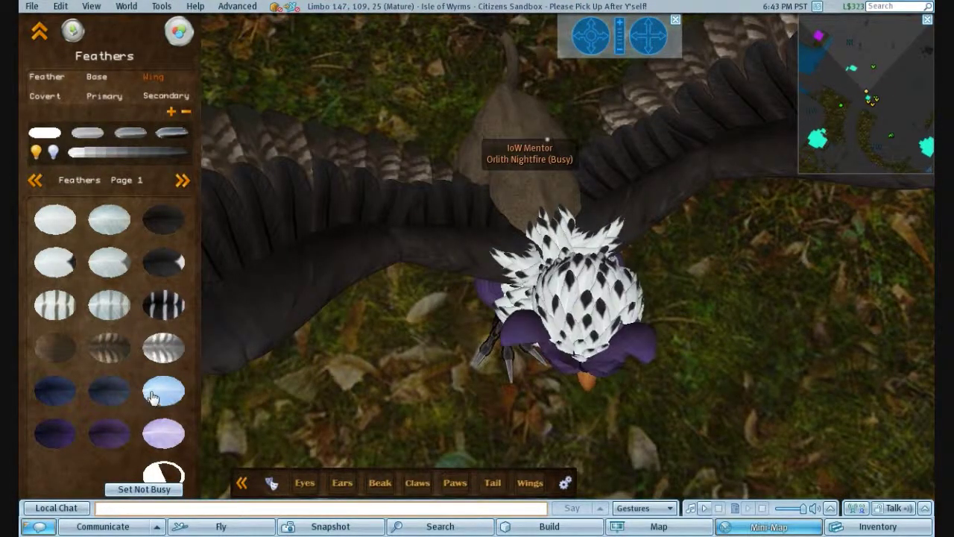
pyautogui.click(152, 398)
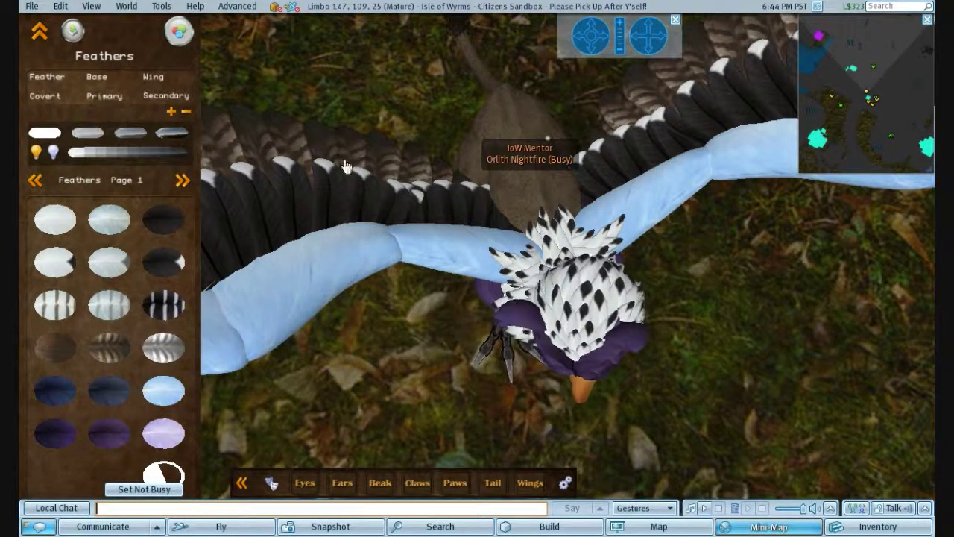
# - Apply the white preset texture to the Primary feather group and view the wings from above and from the front
pyautogui.scroll(-1, 670, 282)
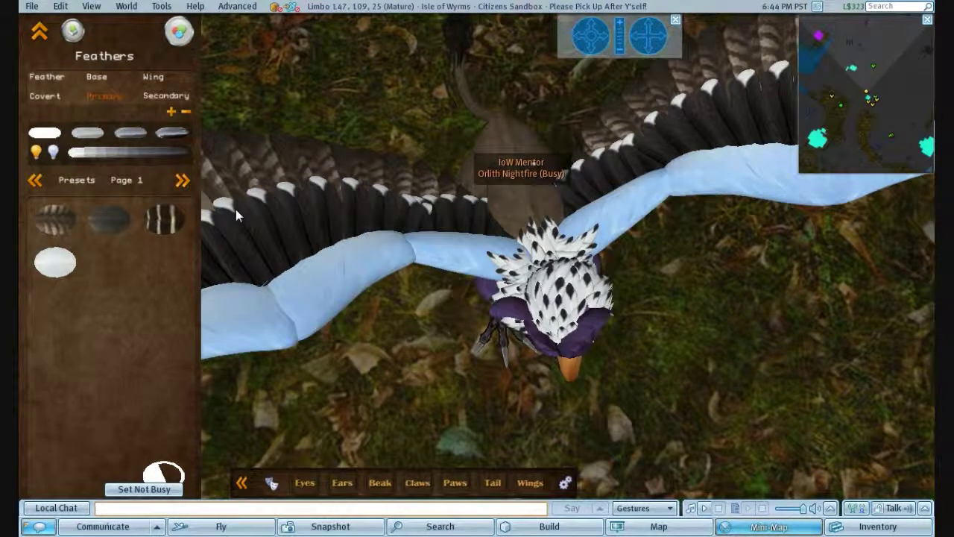
pyautogui.click(55, 261)
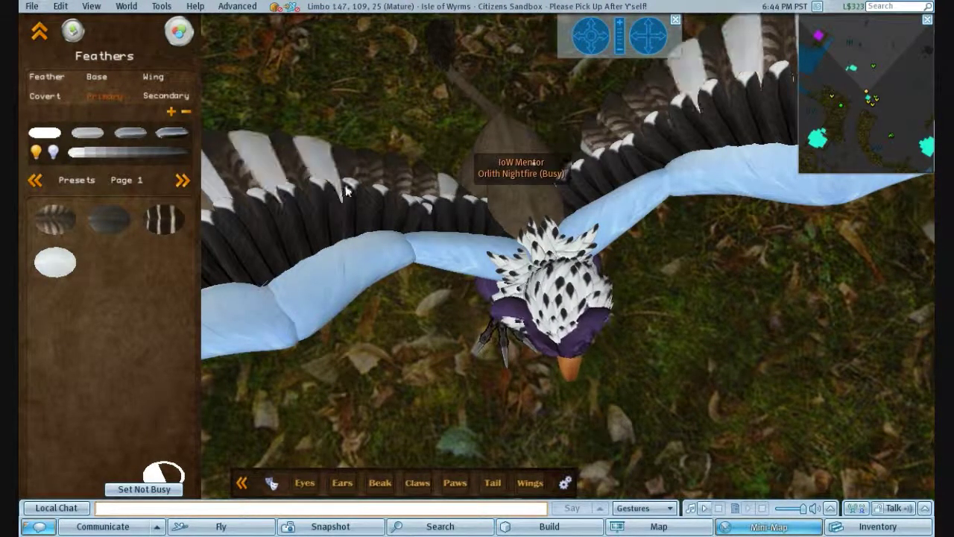
pyautogui.click(594, 46)
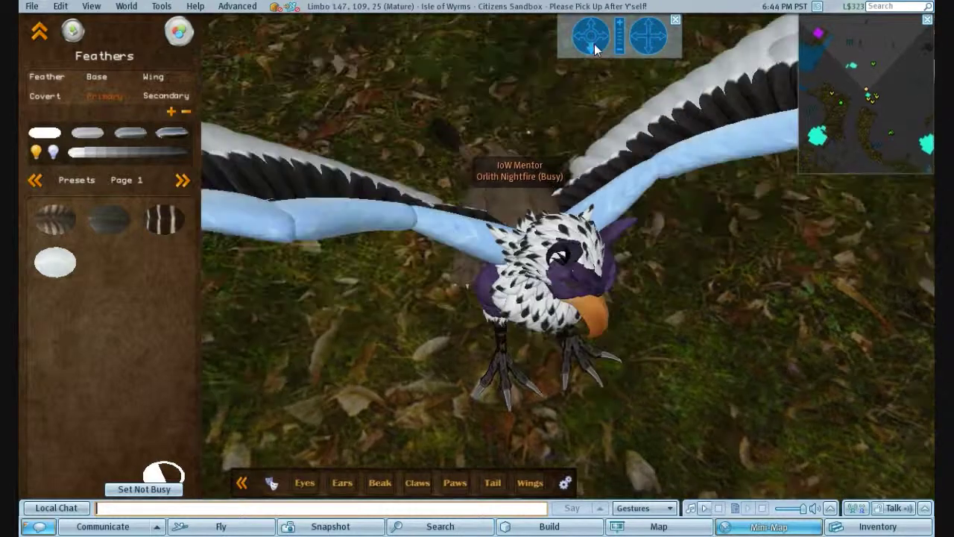
pyautogui.click(594, 47)
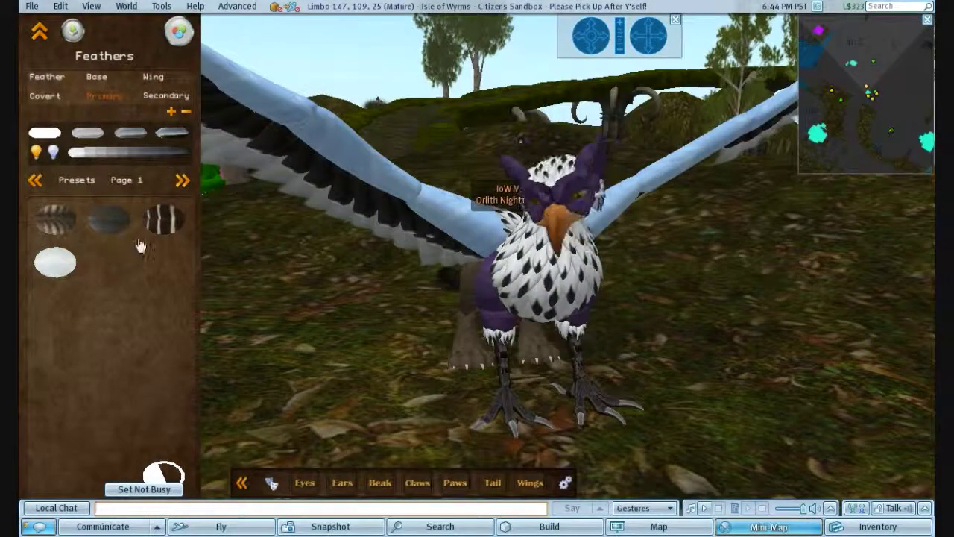
# - Apply the black-and-white banded preset texture to the Secondary feather group
pyautogui.click(166, 95)
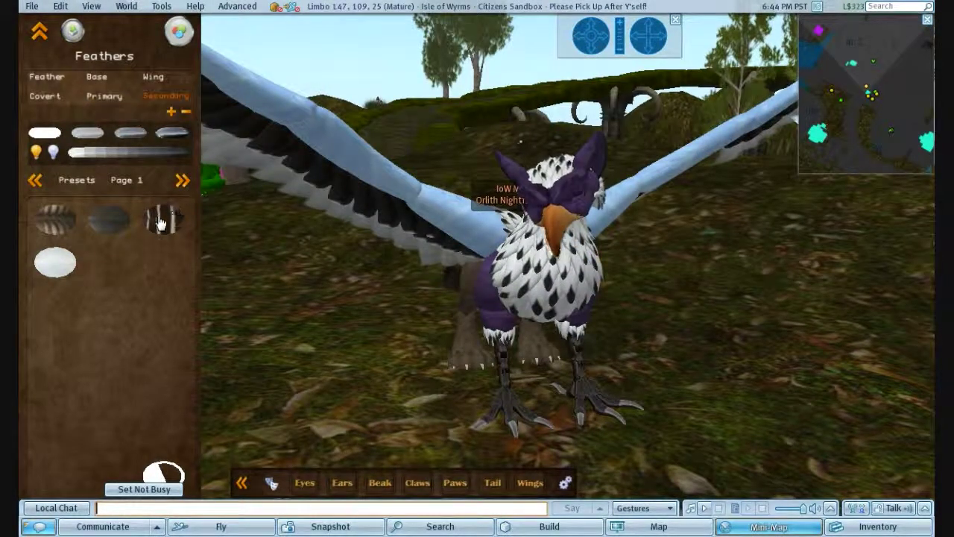
pyautogui.click(597, 30)
pyautogui.click(596, 29)
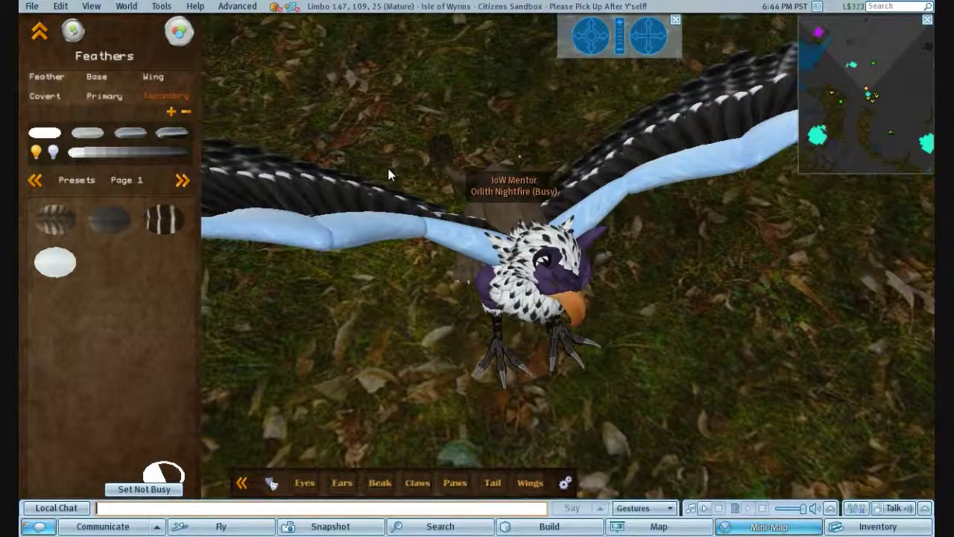
# - Toggle the gryphon's wings off and back on twice to check the feathers folded and spread
pyautogui.click(530, 485)
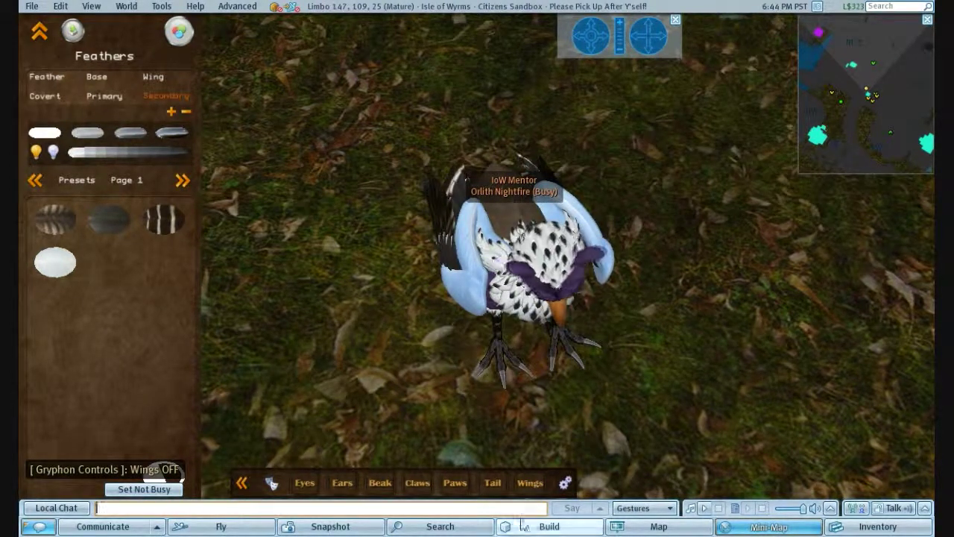
pyautogui.click(529, 486)
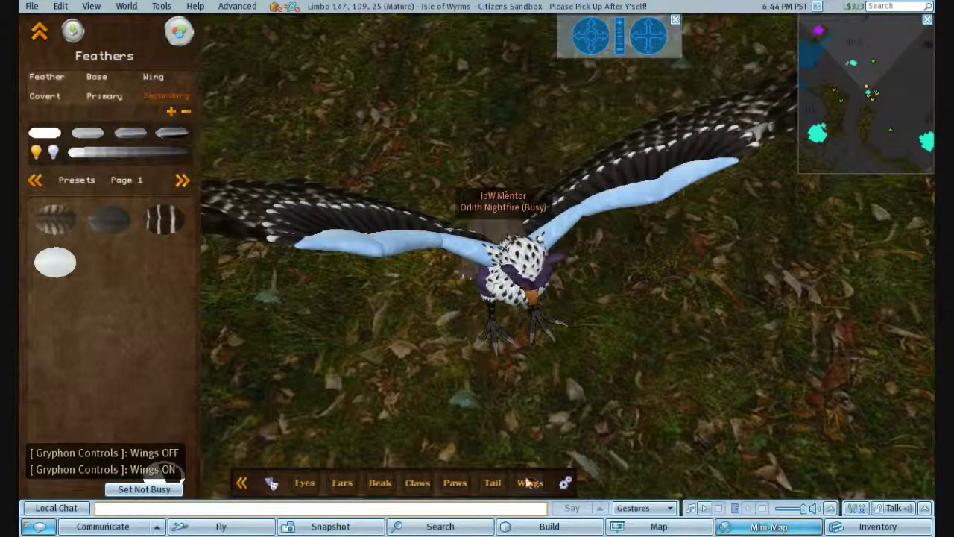
pyautogui.click(527, 482)
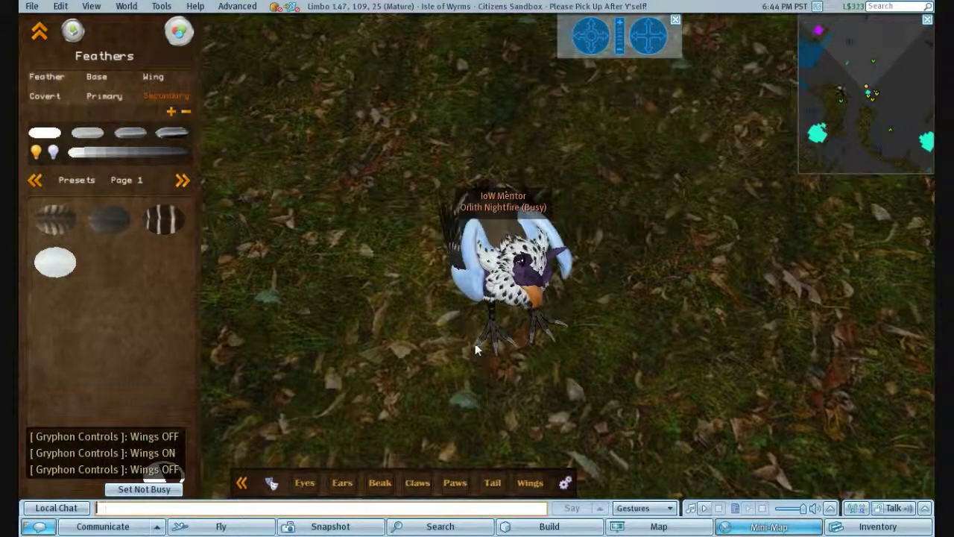
pyautogui.click(529, 482)
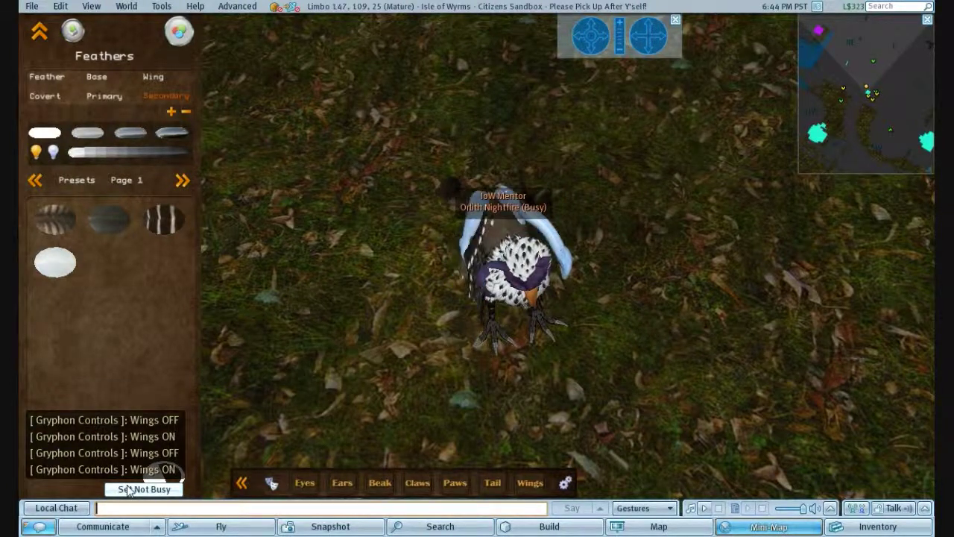
# - Apply the dark white-tipped feather texture to the Feather, Base, Wing and Covert groups together and inspect the gryphon all round
pyautogui.click(595, 53)
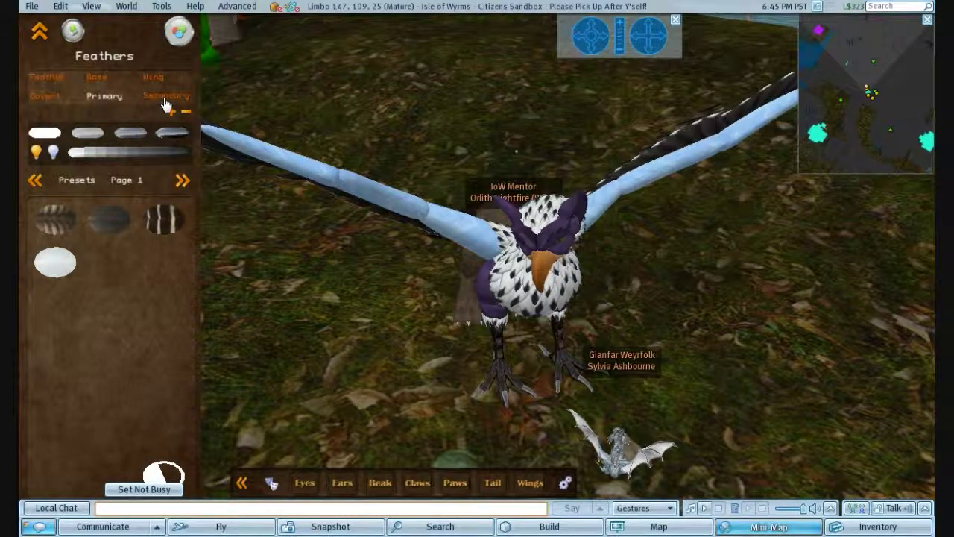
pyautogui.click(165, 100)
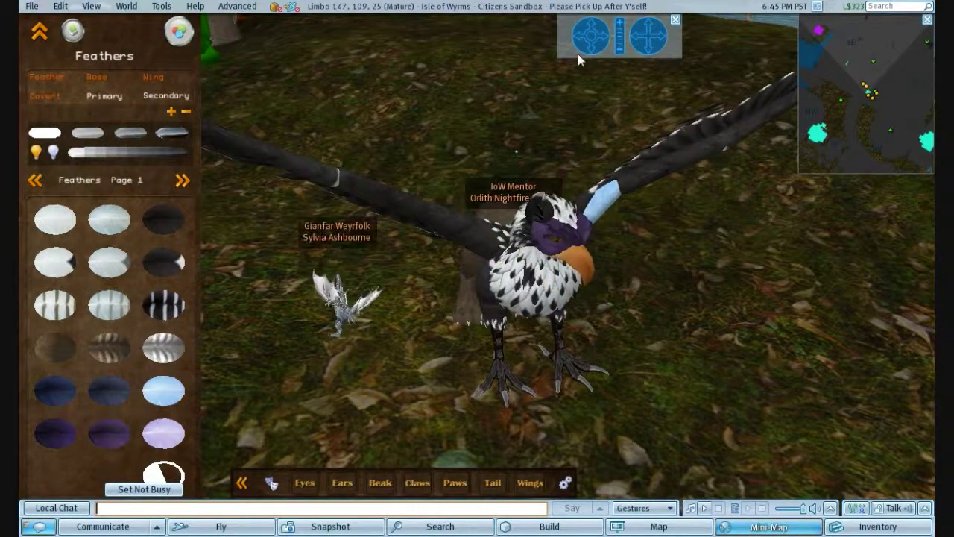
pyautogui.moveTo(578, 38); pyautogui.dragTo(579, 37)
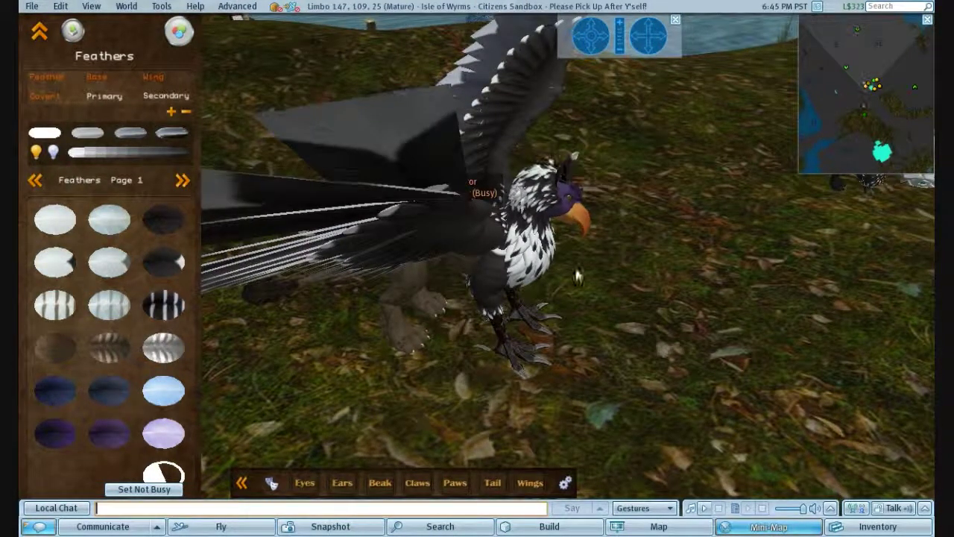
pyautogui.moveTo(605, 36); pyautogui.dragTo(603, 32)
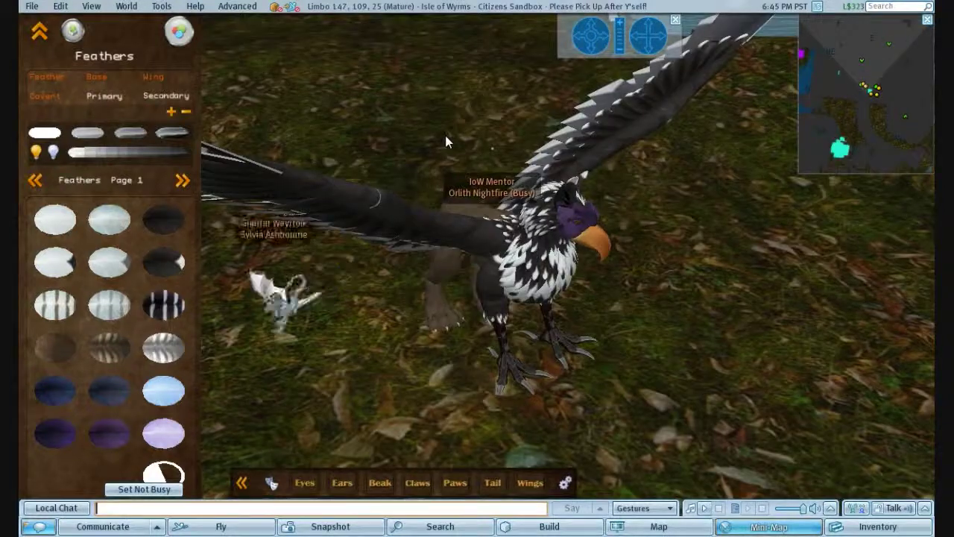
pyautogui.scroll(-1, 446, 136)
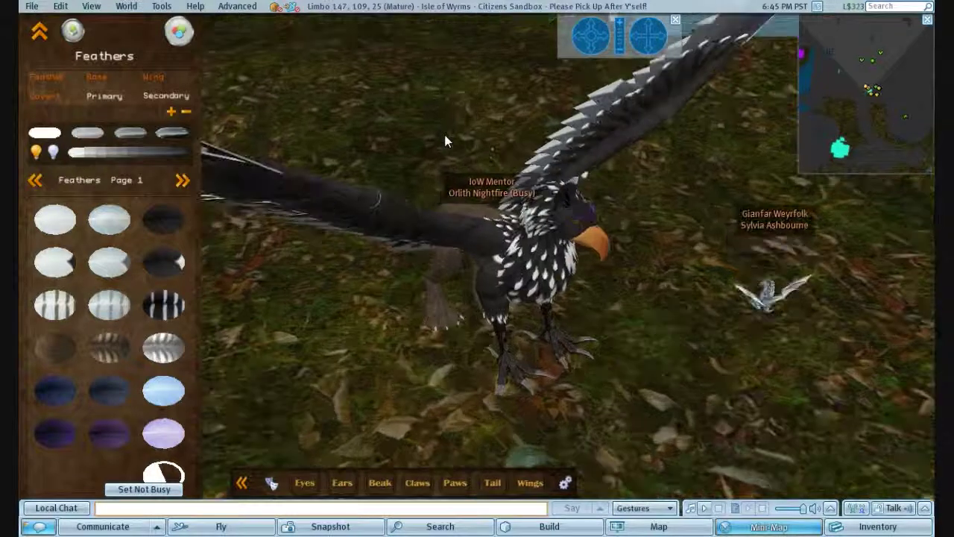
pyautogui.scroll(-2, 446, 141)
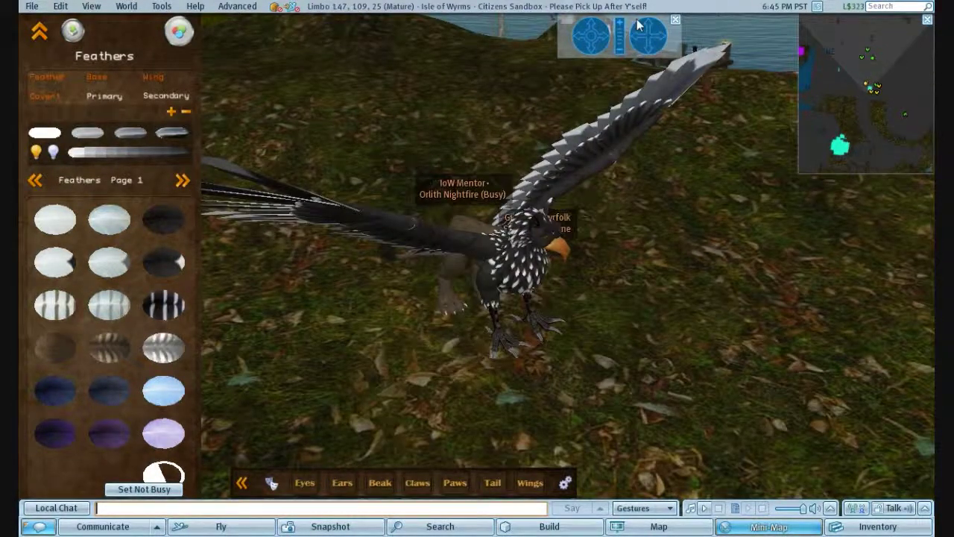
pyautogui.moveTo(585, 38); pyautogui.dragTo(584, 39)
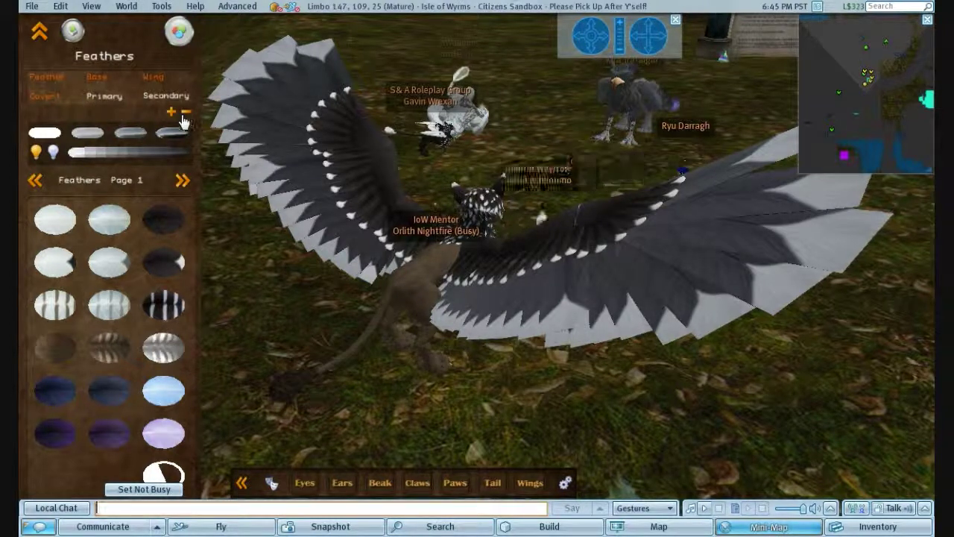
# - Apply a plain dark preset texture to the Primary feather group alone and check the wings from several angles
pyautogui.click(118, 98)
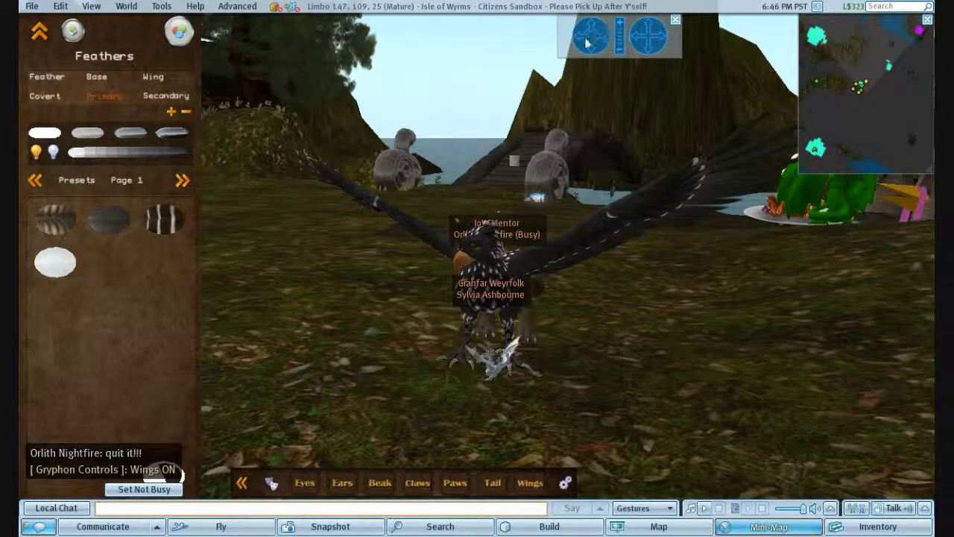
pyautogui.click(586, 39)
pyautogui.scroll(2, 552, 127)
pyautogui.scroll(-1, 522, 197)
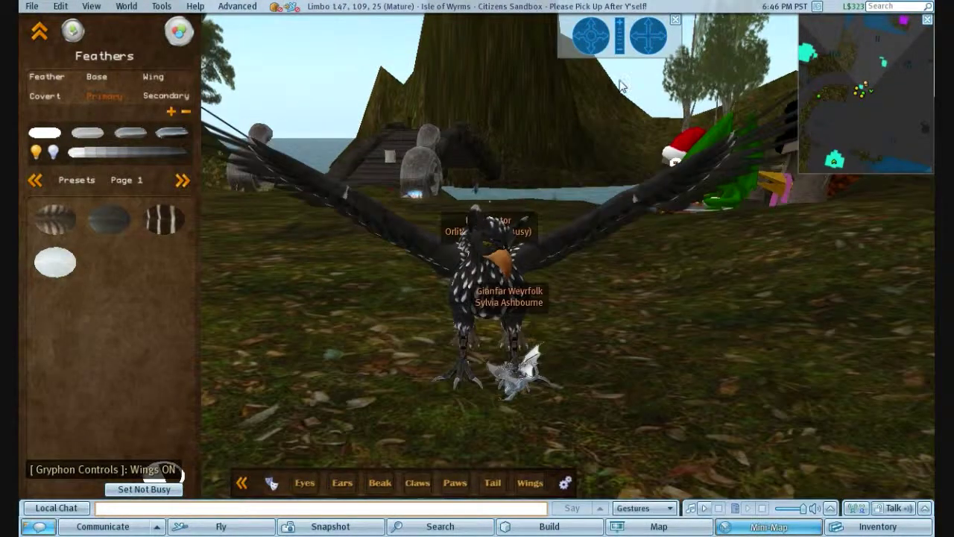
pyautogui.click(634, 36)
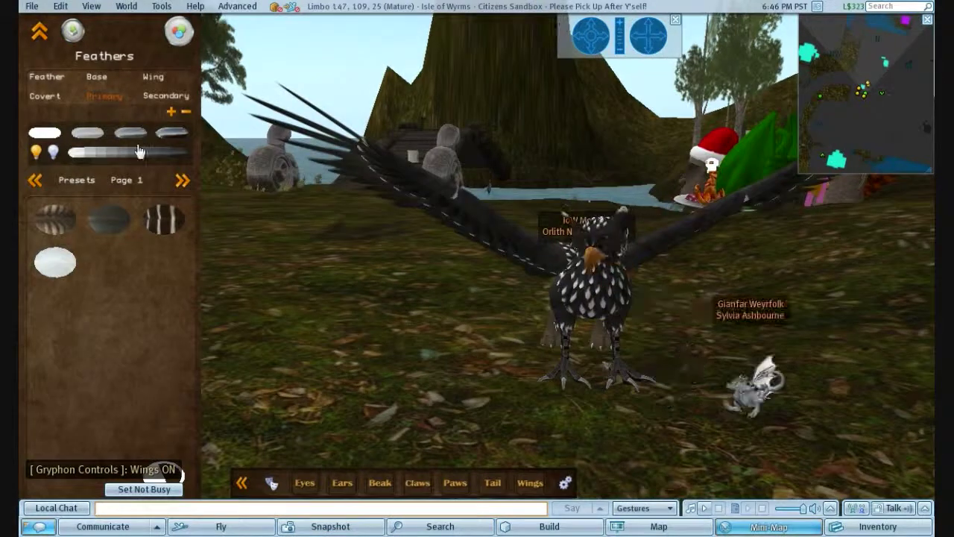
pyautogui.click(588, 28)
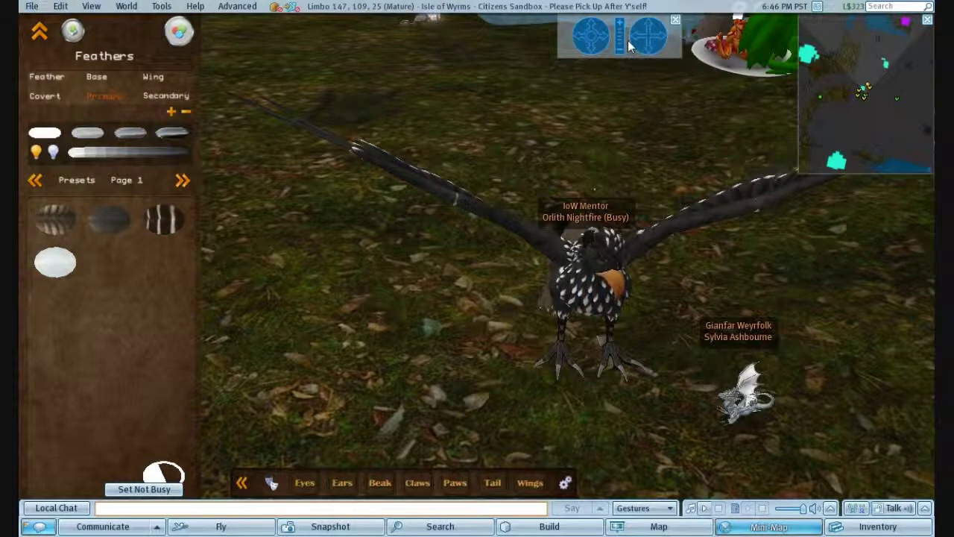
pyautogui.click(582, 45)
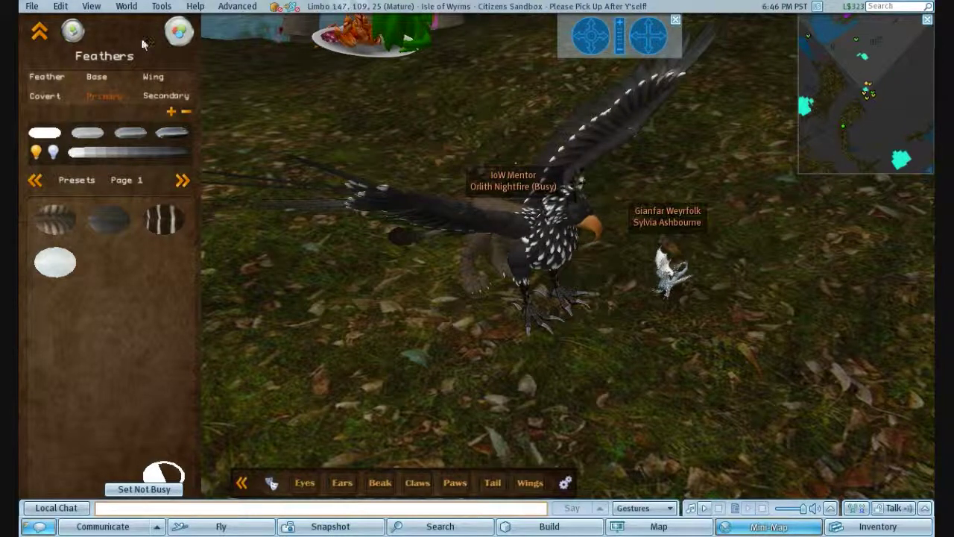
# - Switch the HUD to colour mode, tint the Feather and Primary groups red, and try orange-red on the Feather group
pyautogui.click(177, 37)
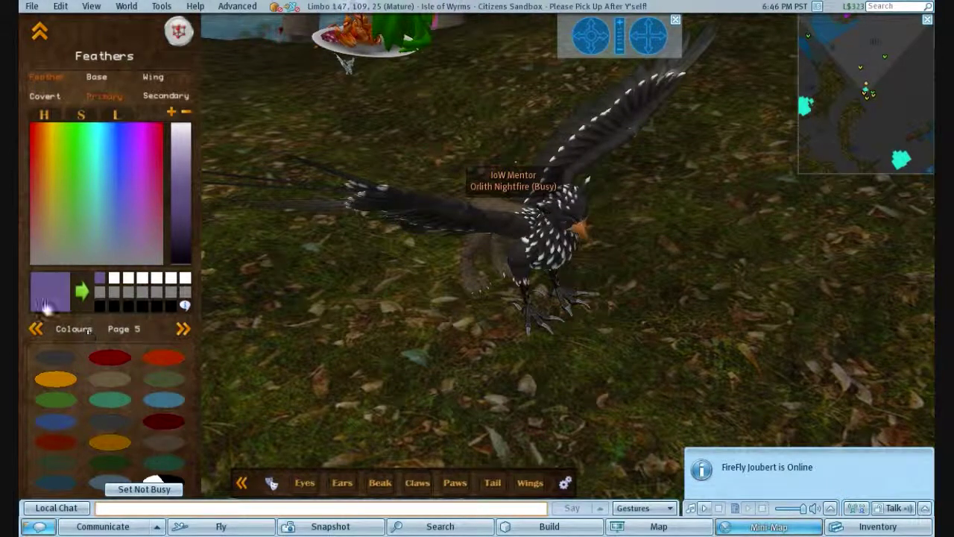
pyautogui.click(103, 361)
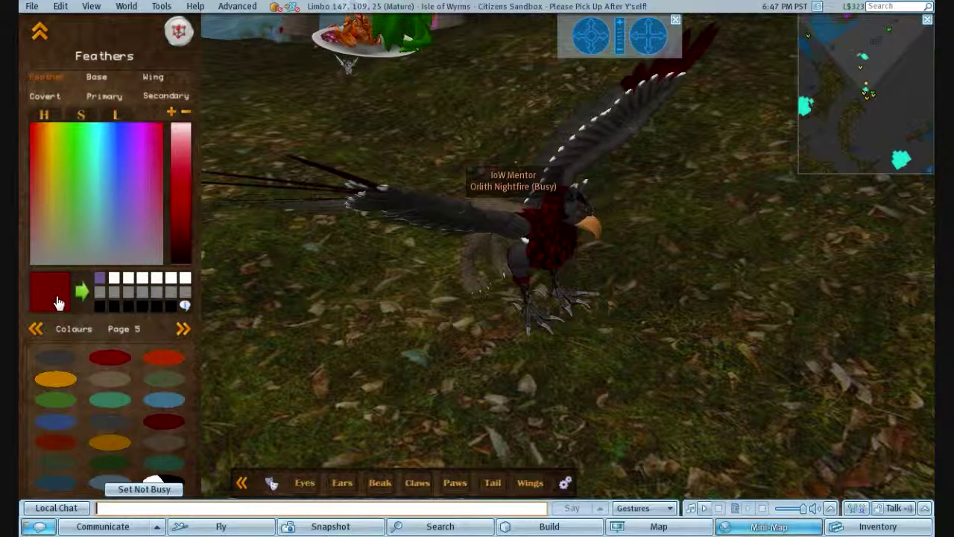
pyautogui.click(35, 309)
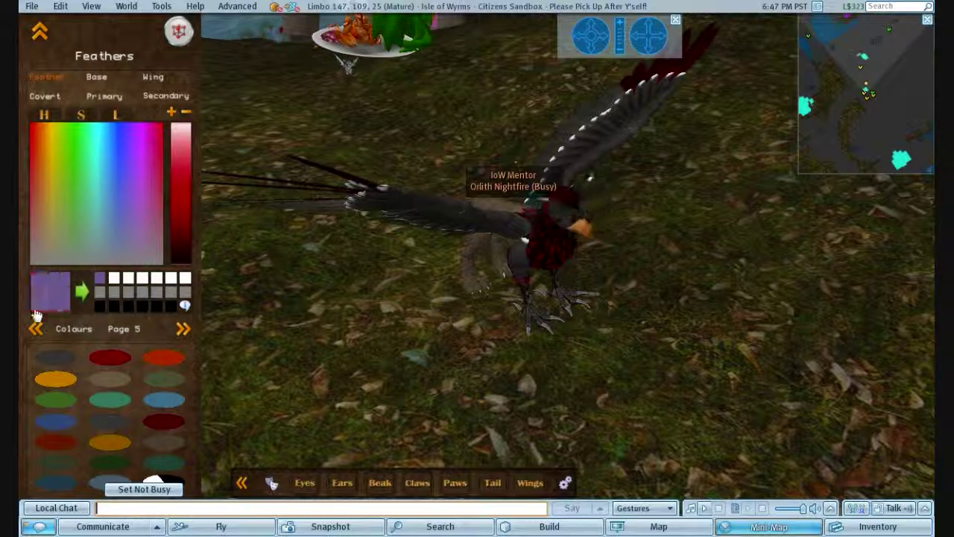
pyautogui.click(164, 358)
# - Tint the Feather group with the dark red from Earthy page 1 and save that colour in the second custom swatch
pyautogui.click(183, 328)
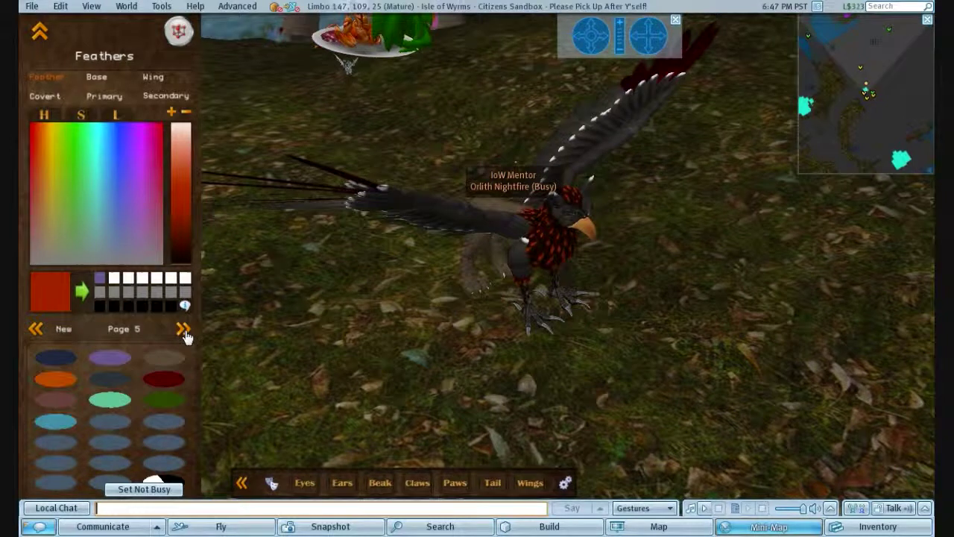
pyautogui.click(183, 328)
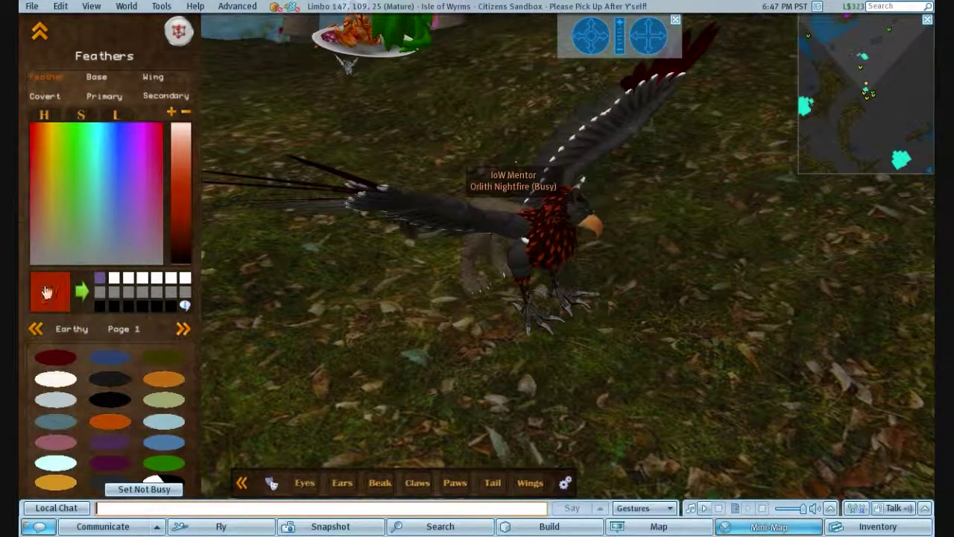
pyautogui.click(55, 359)
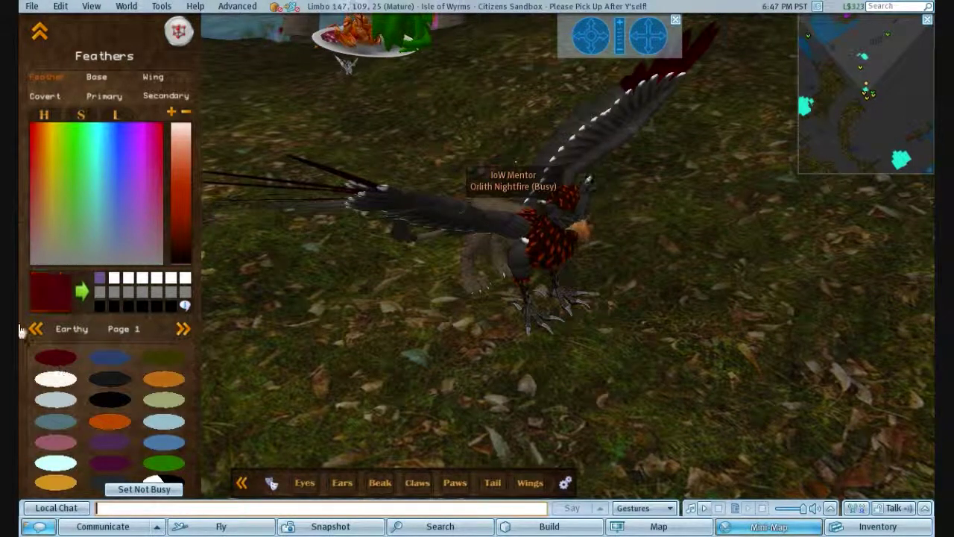
pyautogui.click(82, 294)
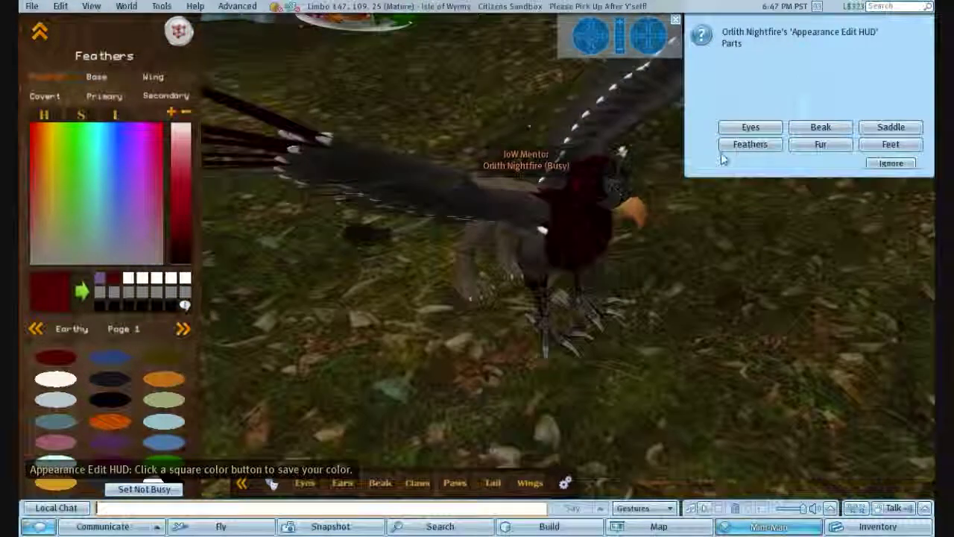
# - Switch the Appearance Edit HUD to the Eyes part and show its textures, with the gryphon's face in view
pyautogui.click(734, 144)
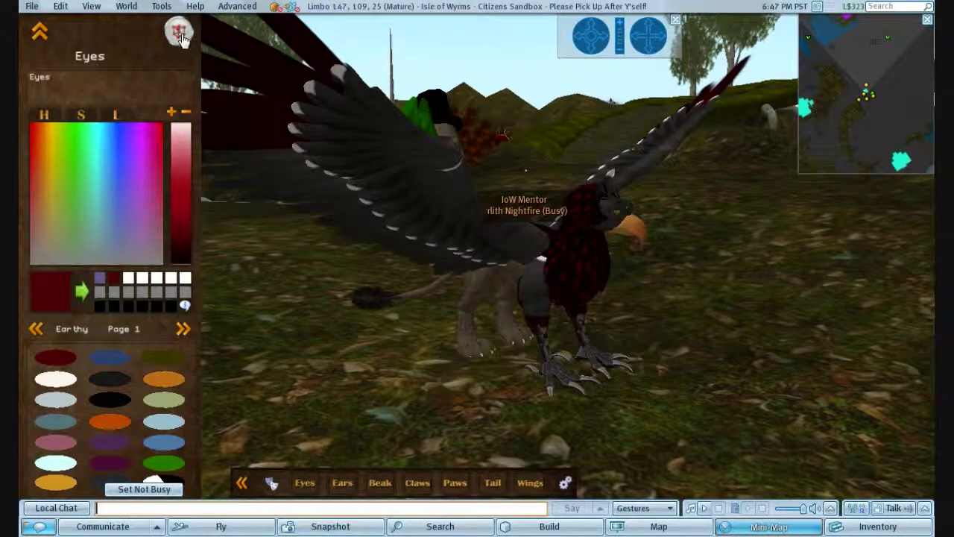
pyautogui.click(179, 33)
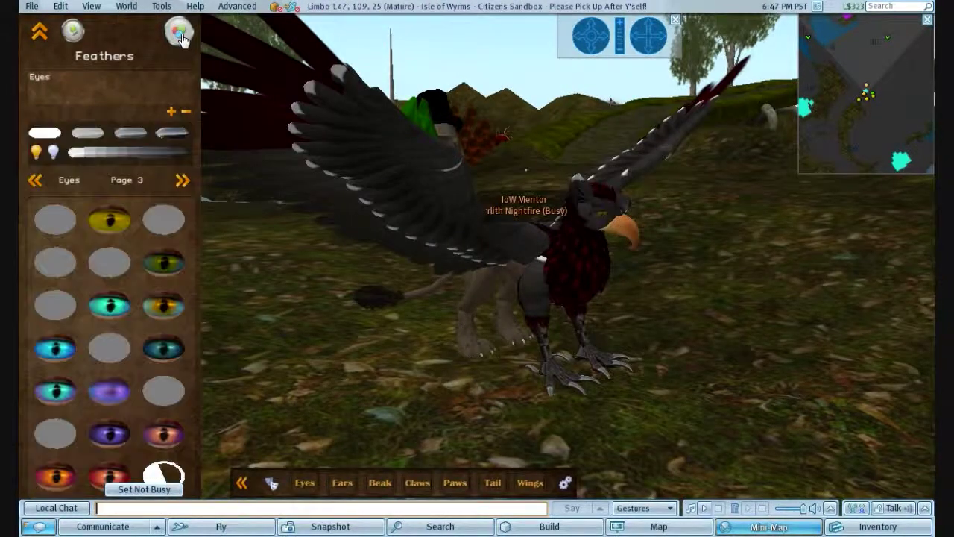
pyautogui.click(580, 36)
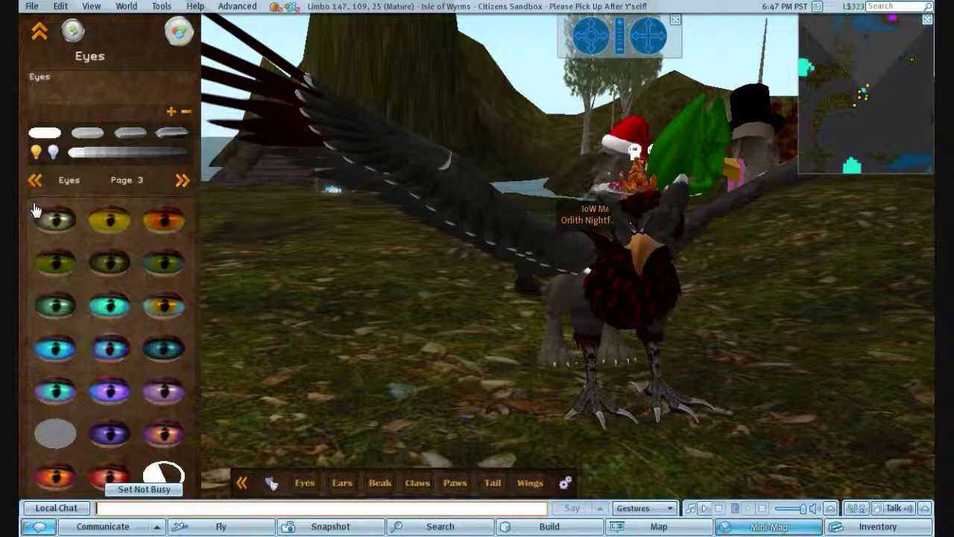
# - Apply the orange slit-pupil texture from Eyes page 3 to the eyes and choose the first shine level
pyautogui.click(167, 225)
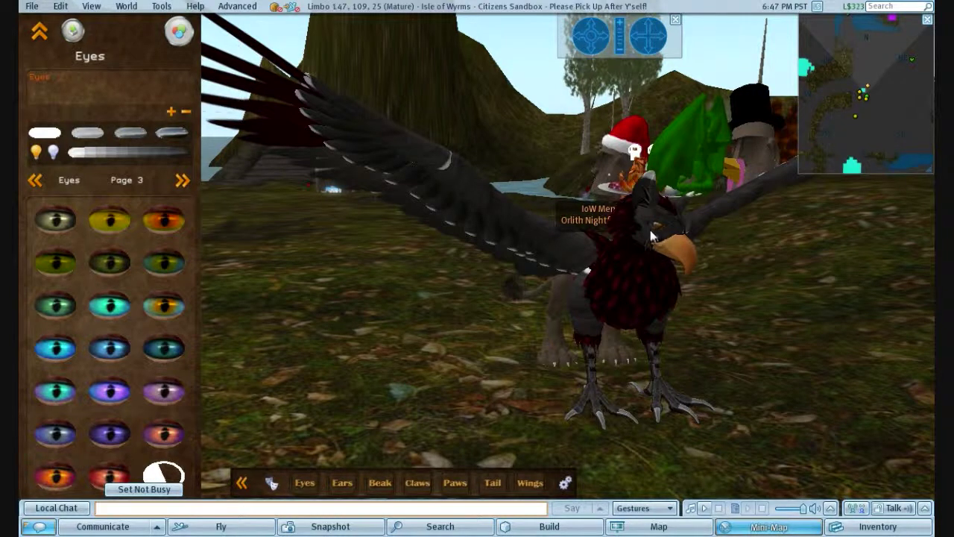
pyautogui.scroll(2, 647, 237)
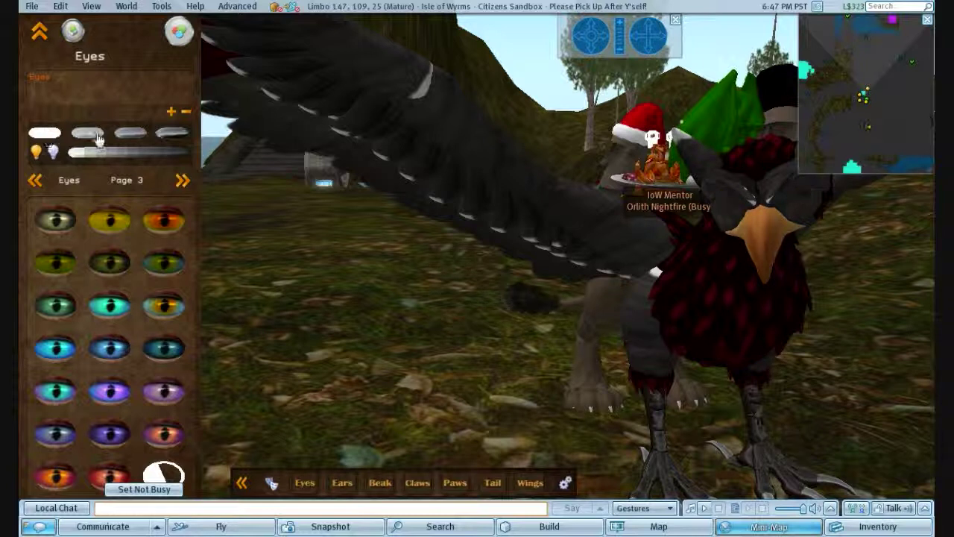
pyautogui.click(42, 131)
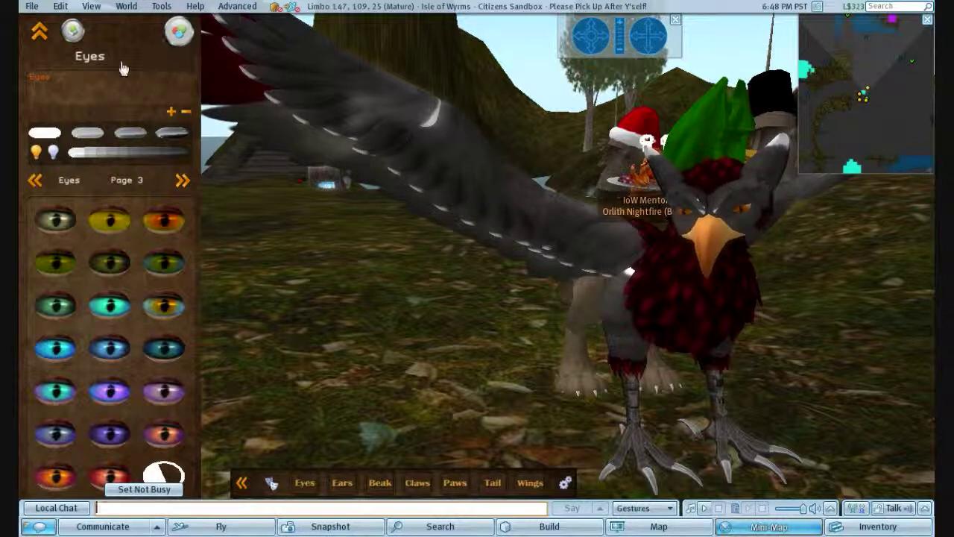
# - Switch the HUD to the Fur part and apply the orange striped texture from Fur page 6 to the Fur group alone
pyautogui.click(87, 93)
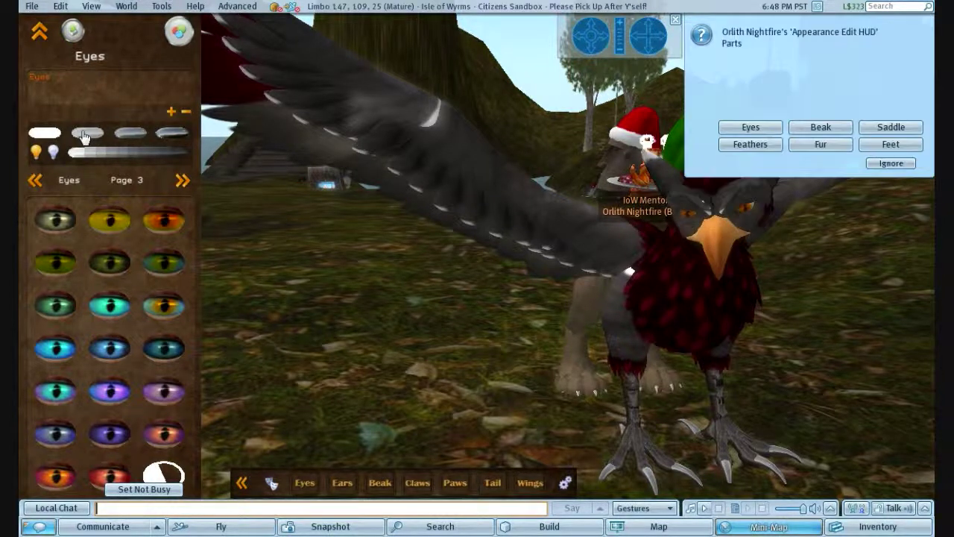
pyautogui.click(822, 146)
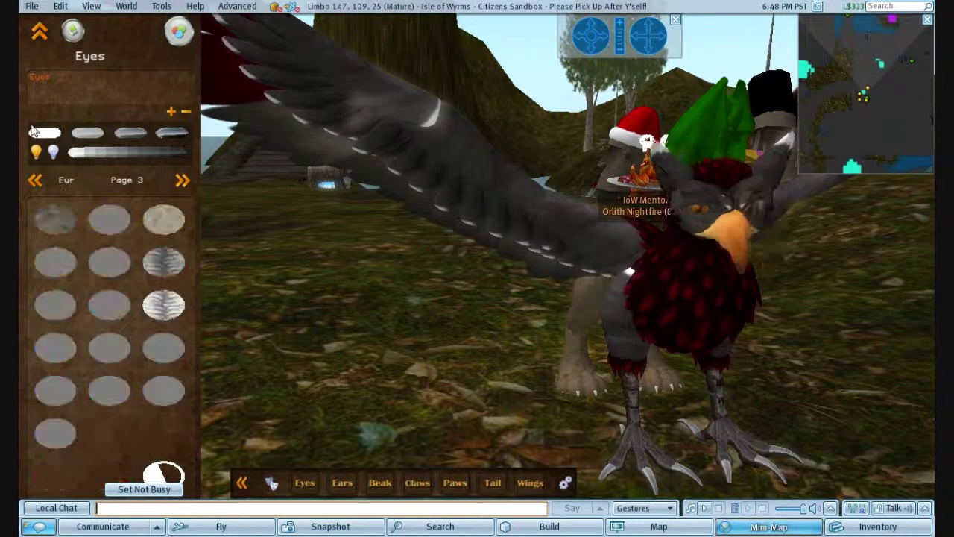
pyautogui.click(583, 43)
pyautogui.click(635, 41)
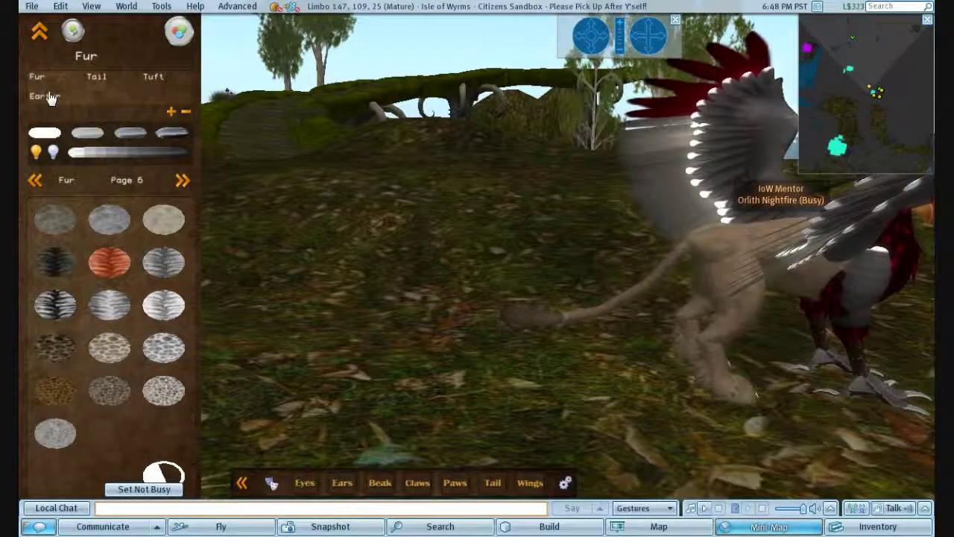
pyautogui.click(37, 79)
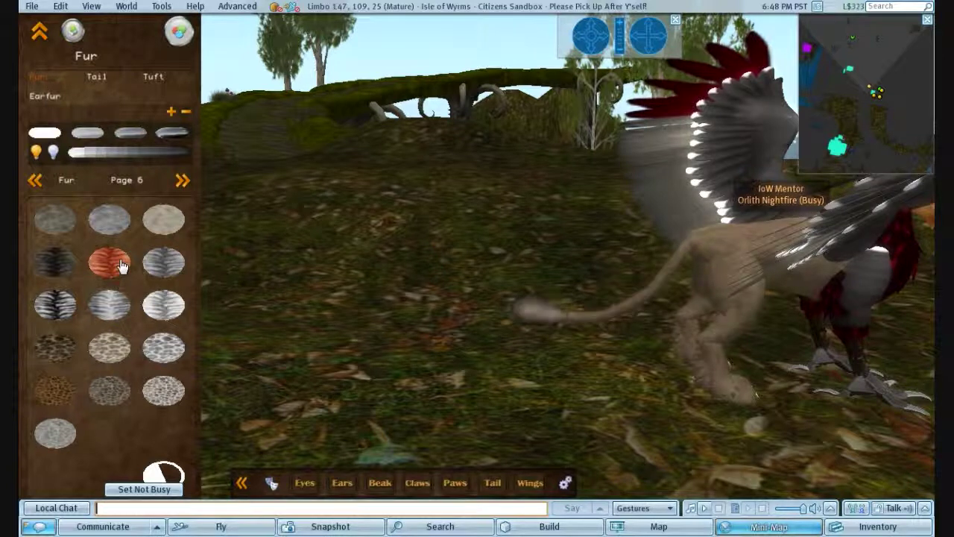
pyautogui.click(120, 265)
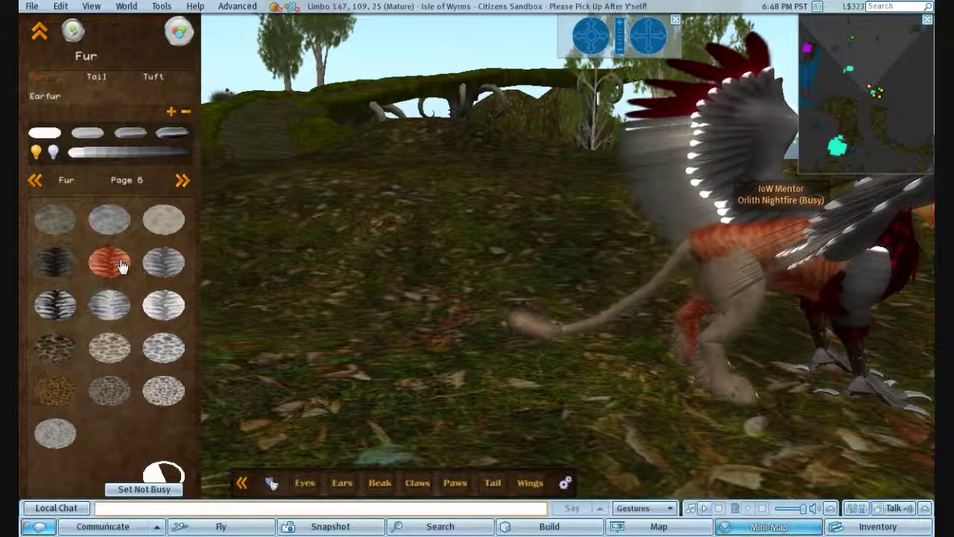
pyautogui.click(37, 78)
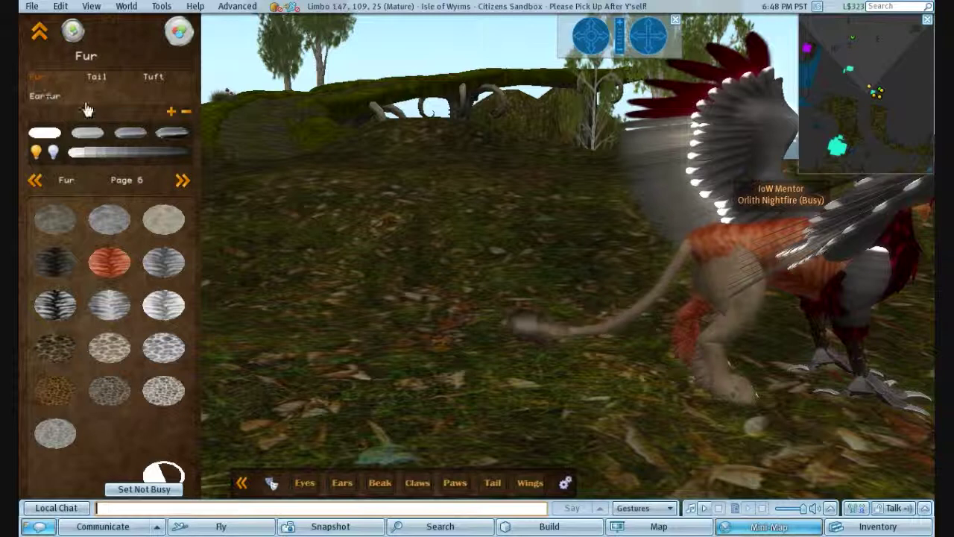
# - Select only the Tuft group and apply the first dark texture from Tuft page 8
pyautogui.click(153, 78)
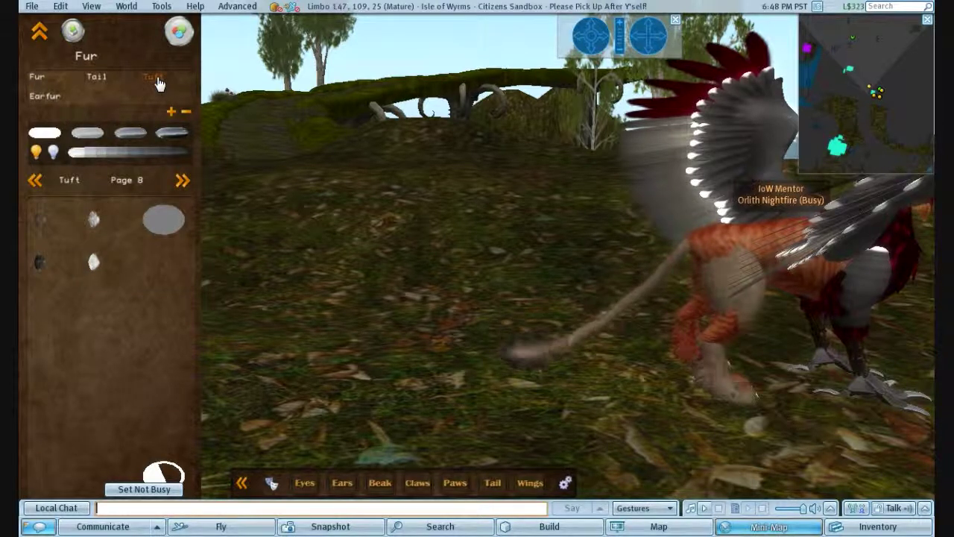
pyautogui.click(40, 227)
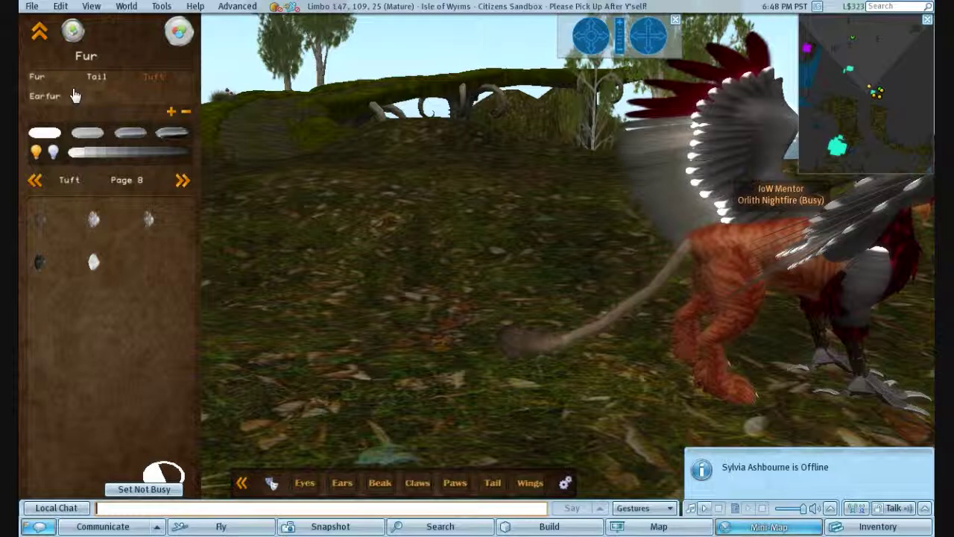
# - Try the white banded texture from Tail page 7 on the tuft and check it from behind
pyautogui.click(181, 183)
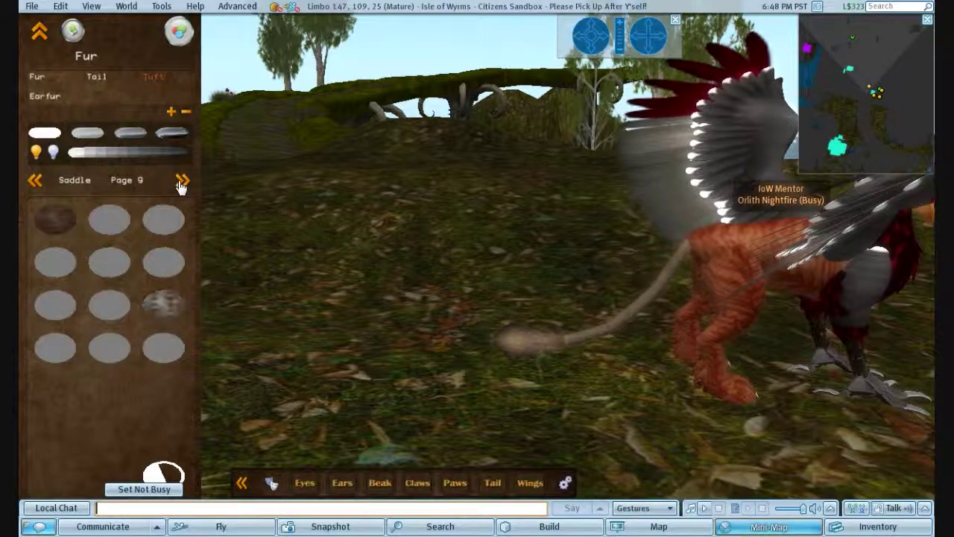
pyautogui.click(36, 182)
pyautogui.click(36, 182)
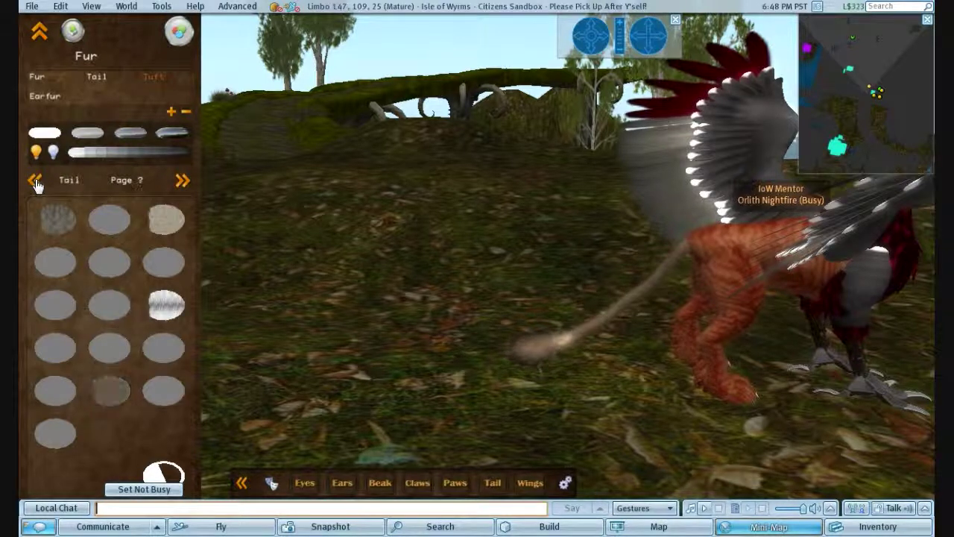
pyautogui.click(153, 313)
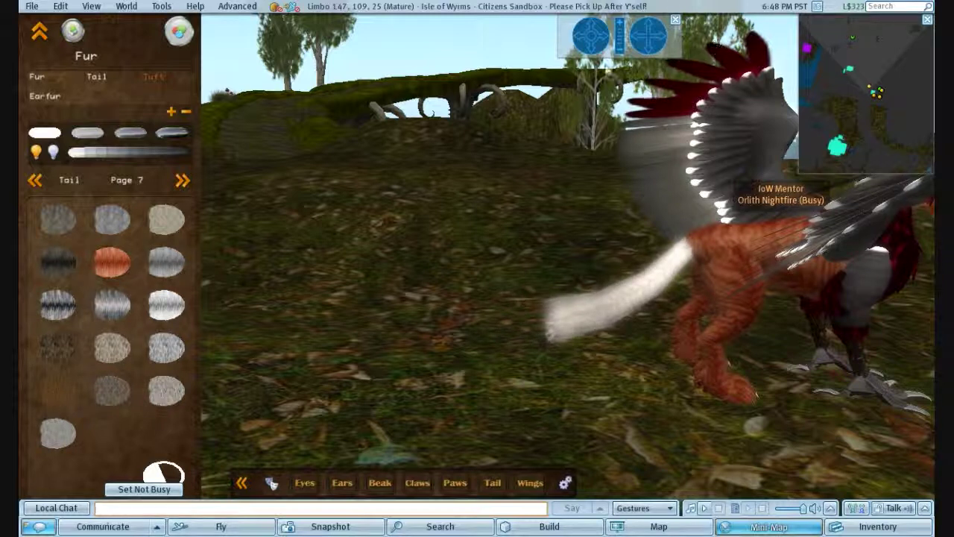
pyautogui.click(579, 35)
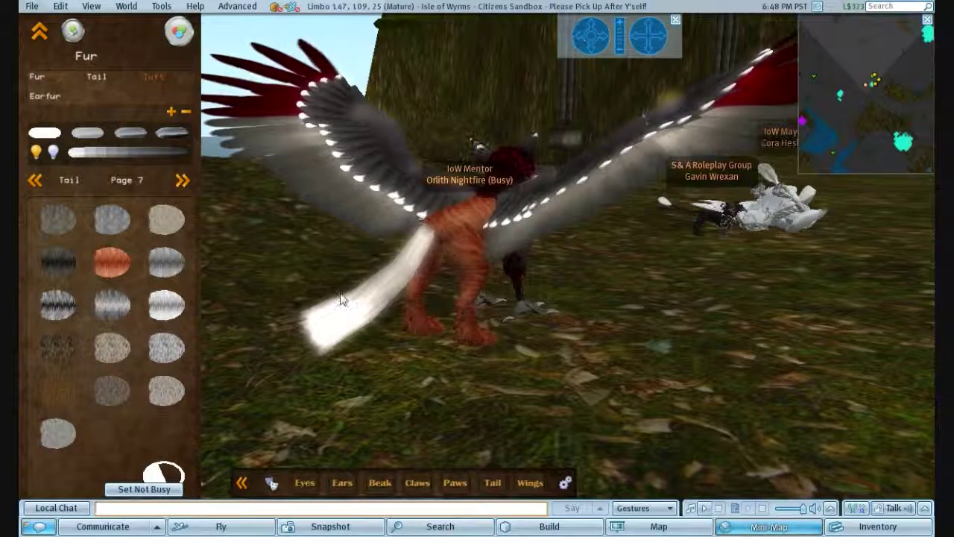
# - Apply the light tuft texture beside the first dark one on Tuft page 8 to the Tuft group, then deselect the group
pyautogui.click(176, 183)
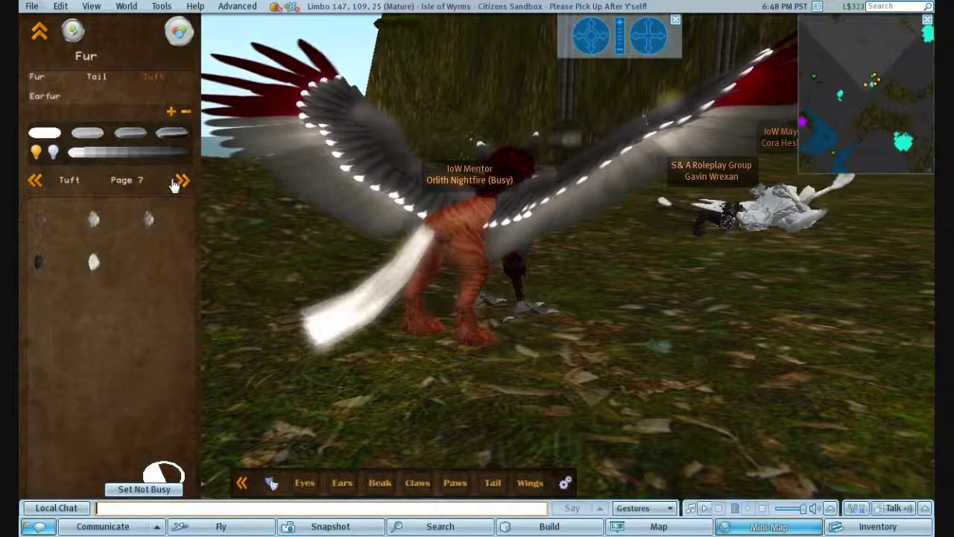
pyautogui.click(95, 224)
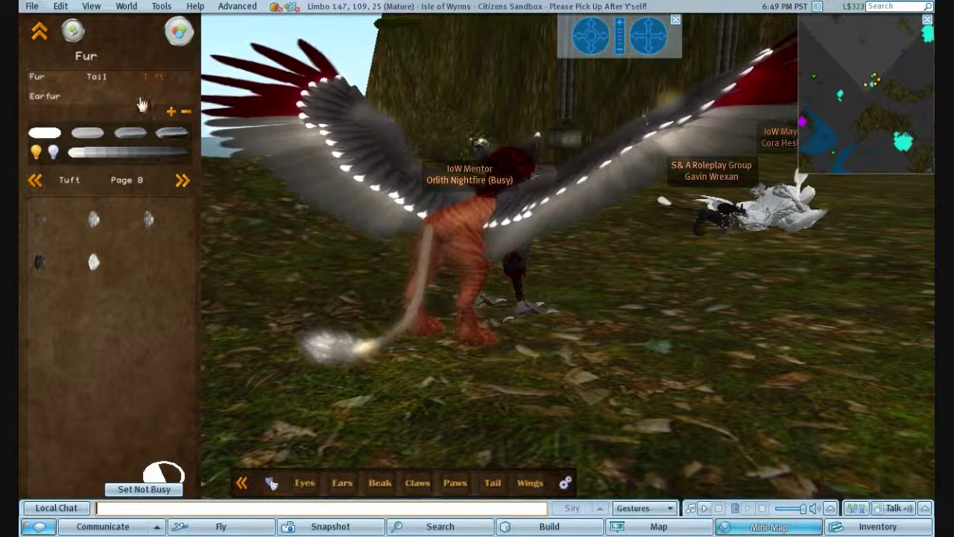
pyautogui.click(153, 77)
# - Switch the HUD to colour mode, tint the Tuft group with the current dark red and check the tail from the side
pyautogui.click(178, 32)
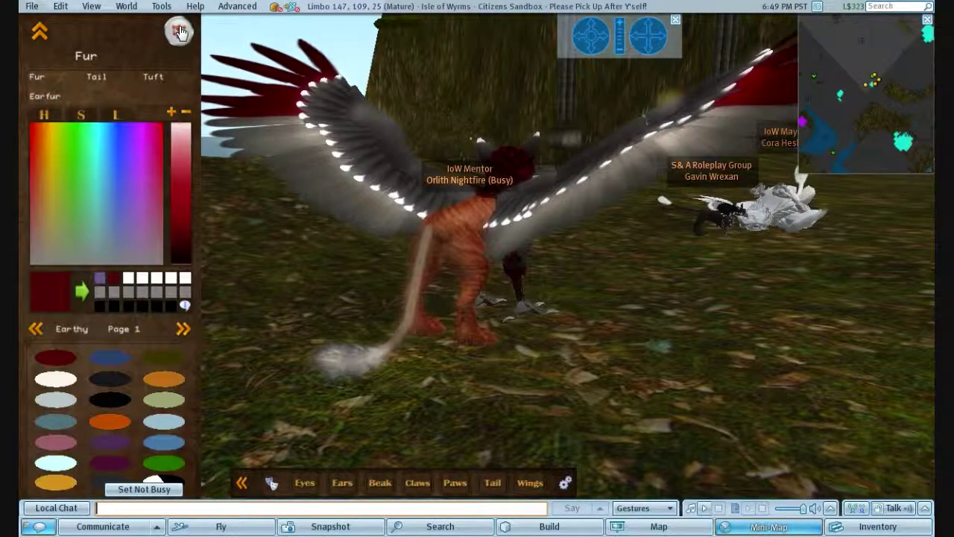
pyautogui.click(50, 307)
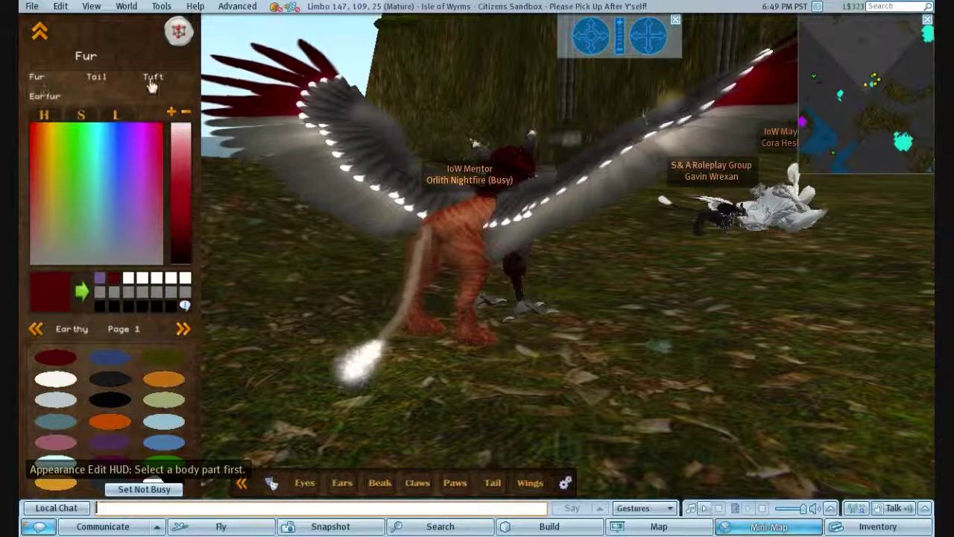
pyautogui.click(151, 78)
pyautogui.click(48, 289)
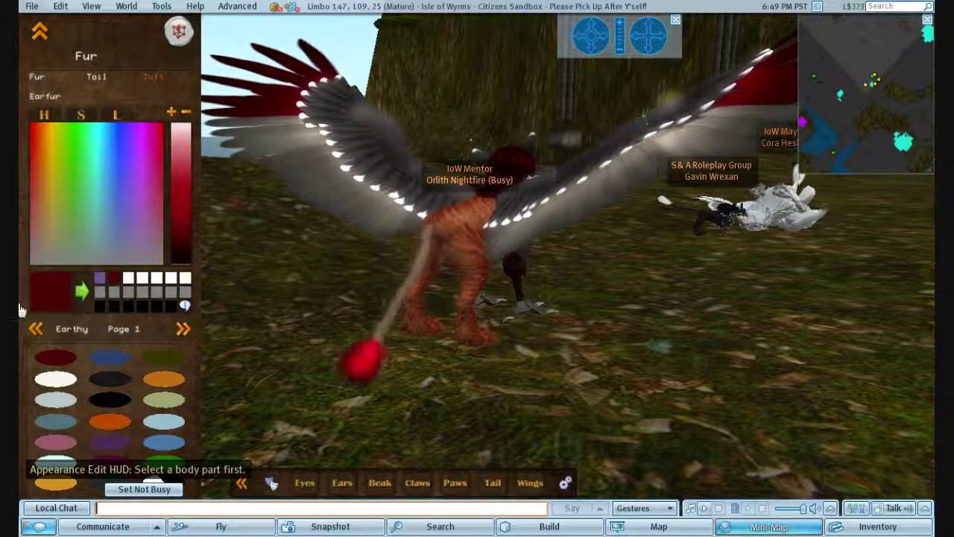
pyautogui.click(603, 36)
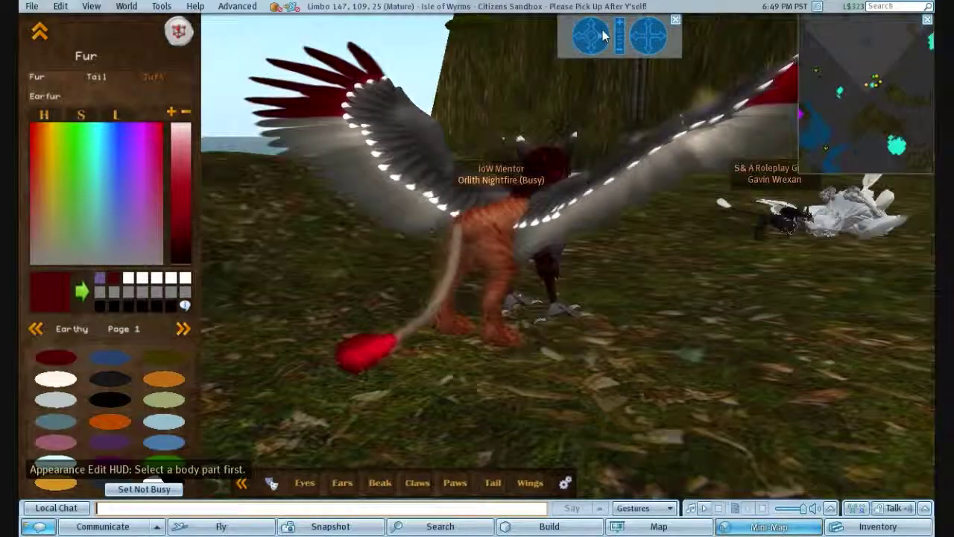
pyautogui.click(604, 36)
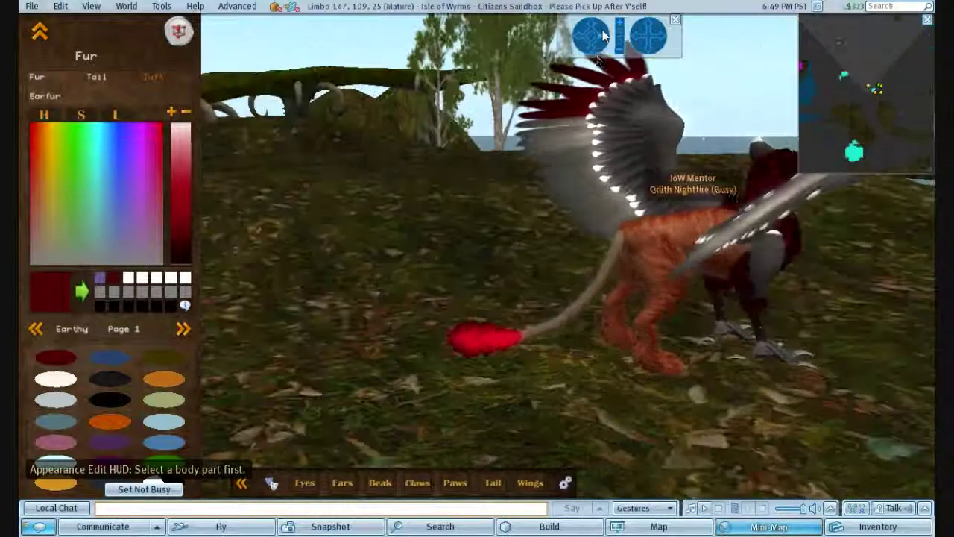
# - Switch the Appearance Edit HUD to the Saddle part and rez a saddle from the gryphon controls
pyautogui.click(84, 60)
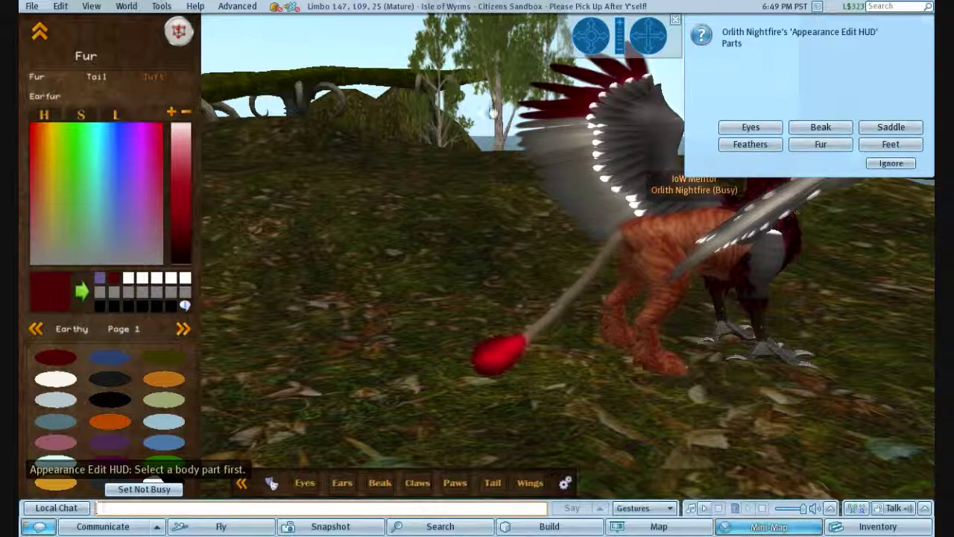
pyautogui.click(874, 131)
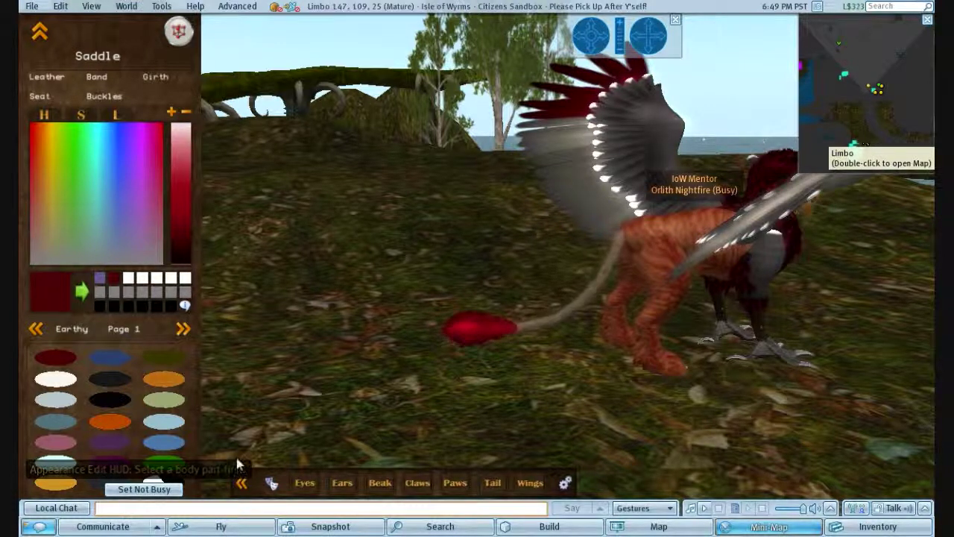
pyautogui.click(271, 483)
pyautogui.click(272, 483)
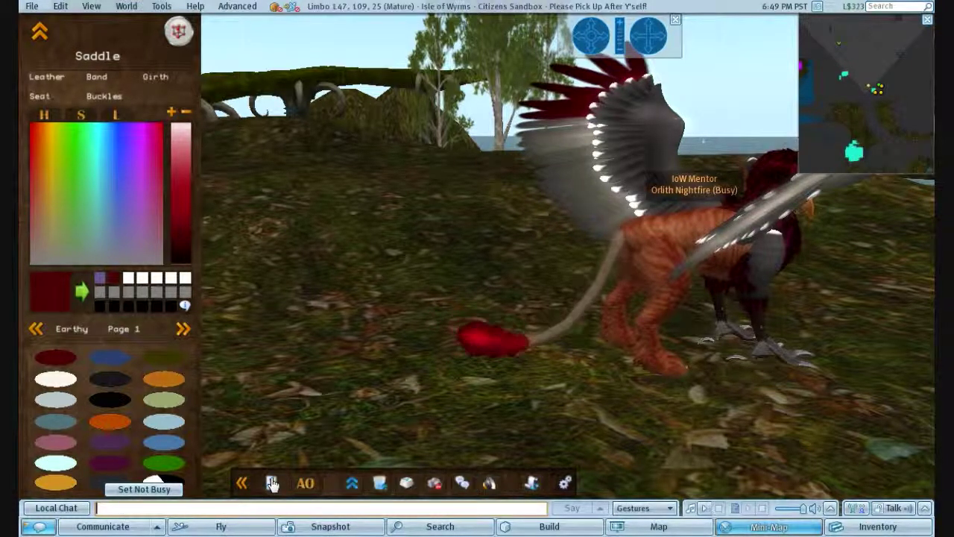
pyautogui.click(271, 483)
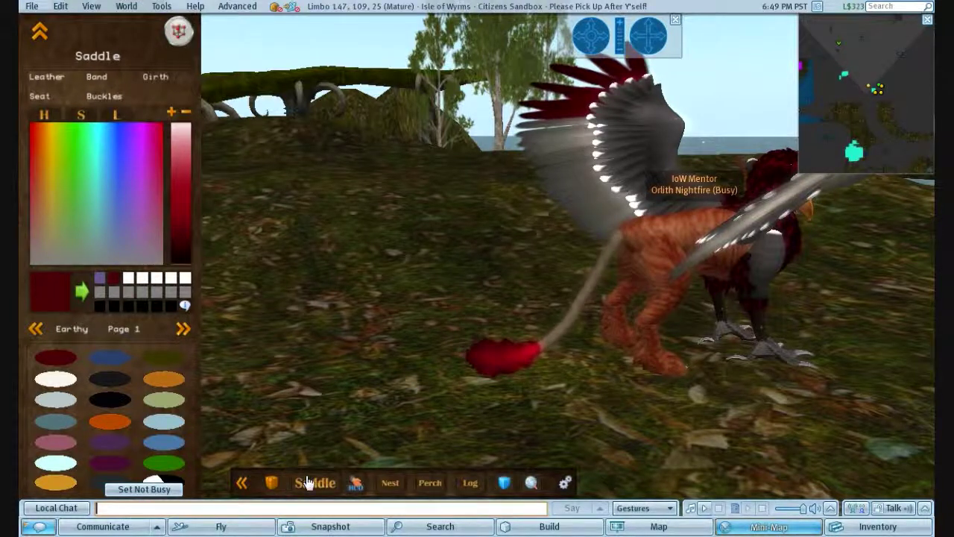
pyautogui.click(296, 484)
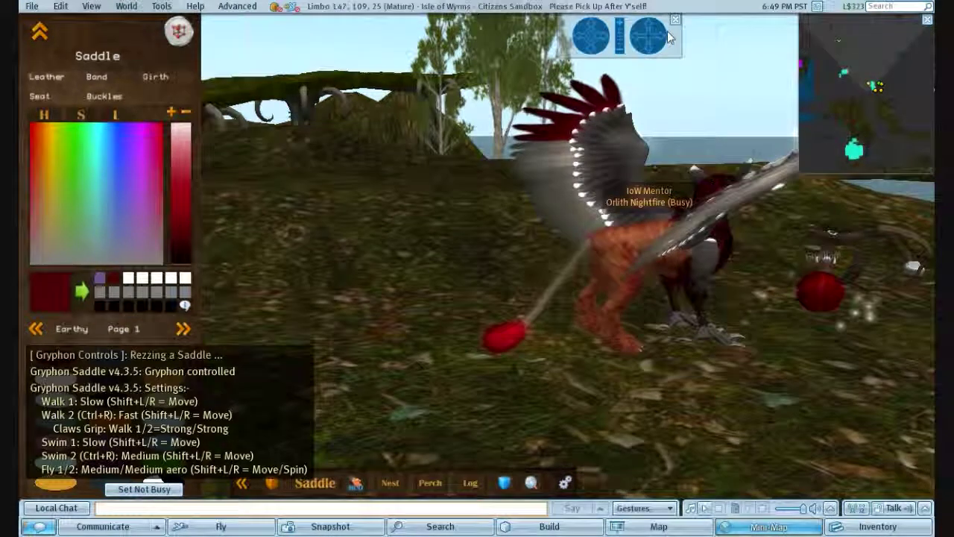
# - Select the saddle's Leather group and show the Saddle page 9 textures, with the rezzed saddle in close view
pyautogui.click(662, 36)
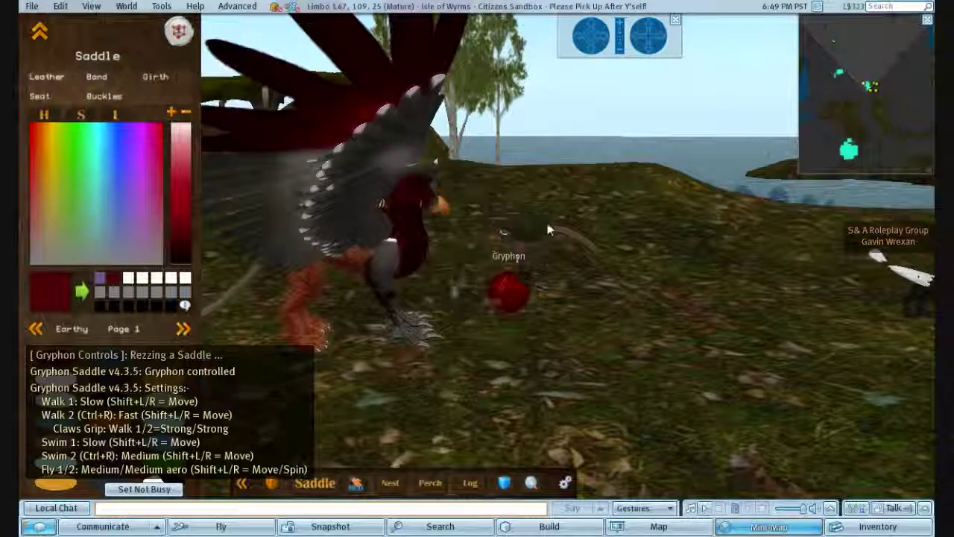
pyautogui.scroll(2, 547, 228)
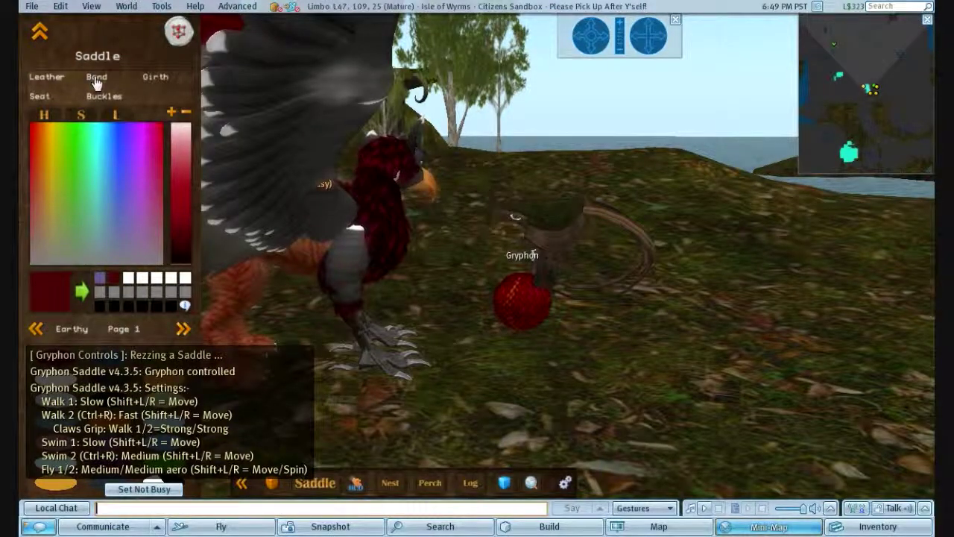
pyautogui.click(48, 82)
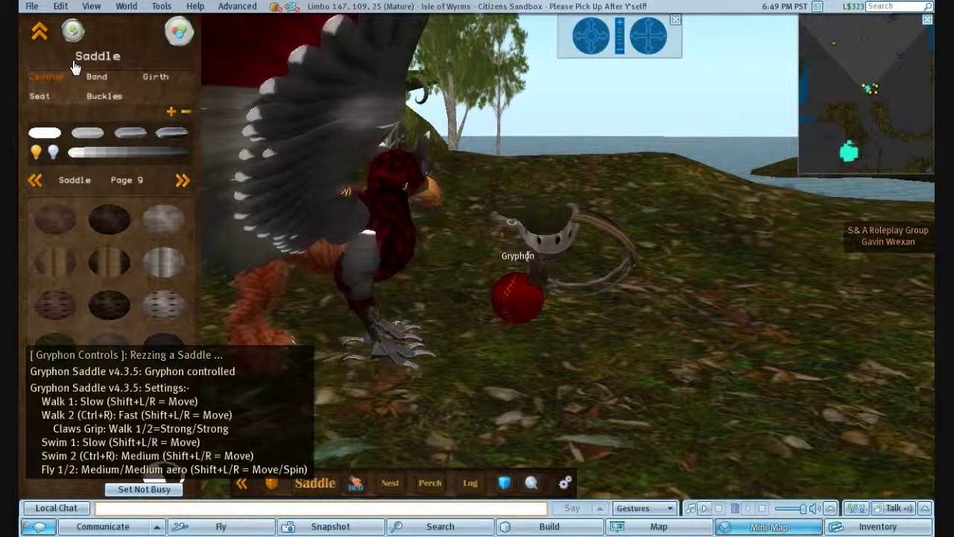
pyautogui.hotkey('alt', 'Left')
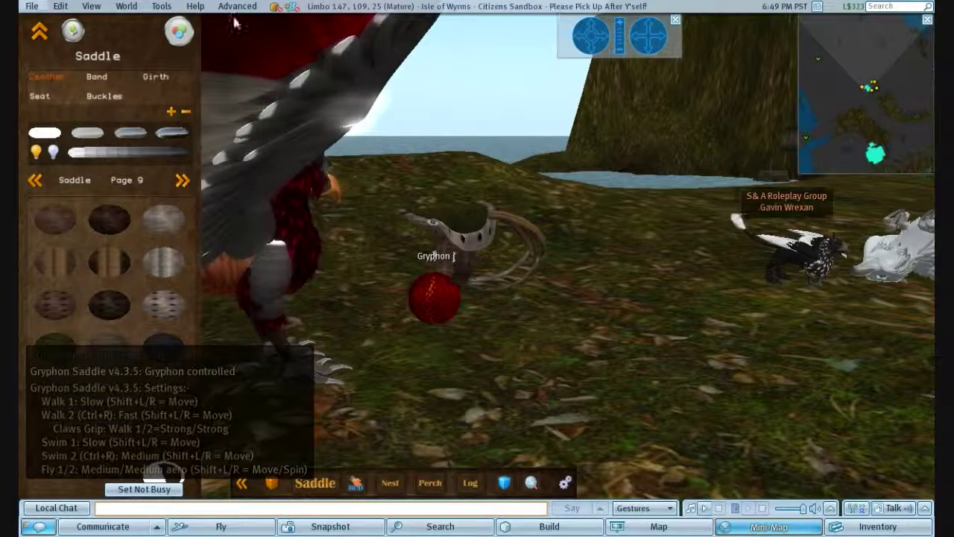
# - Switch the HUD to its Contents textures and back to the presets, then add the saddle's Band group to the selection
pyautogui.click(71, 32)
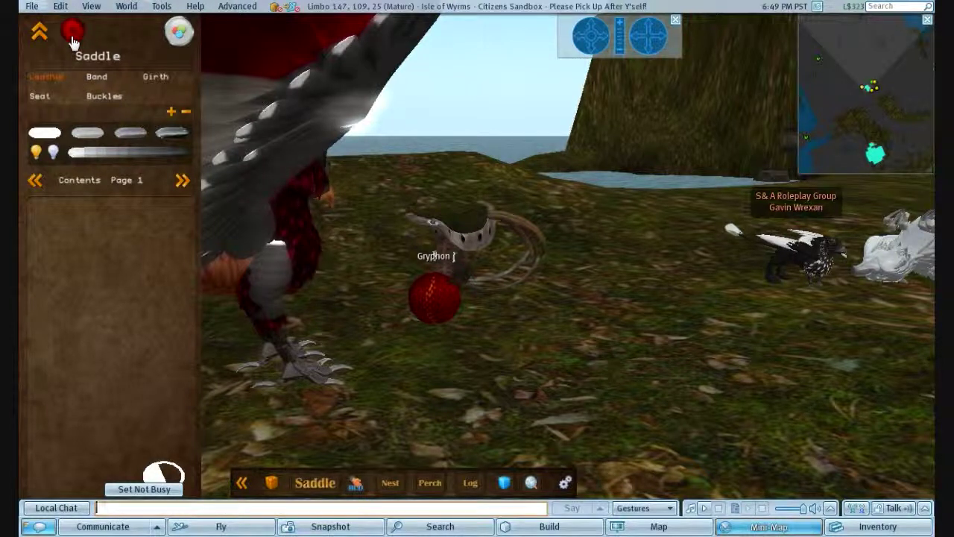
pyautogui.click(71, 36)
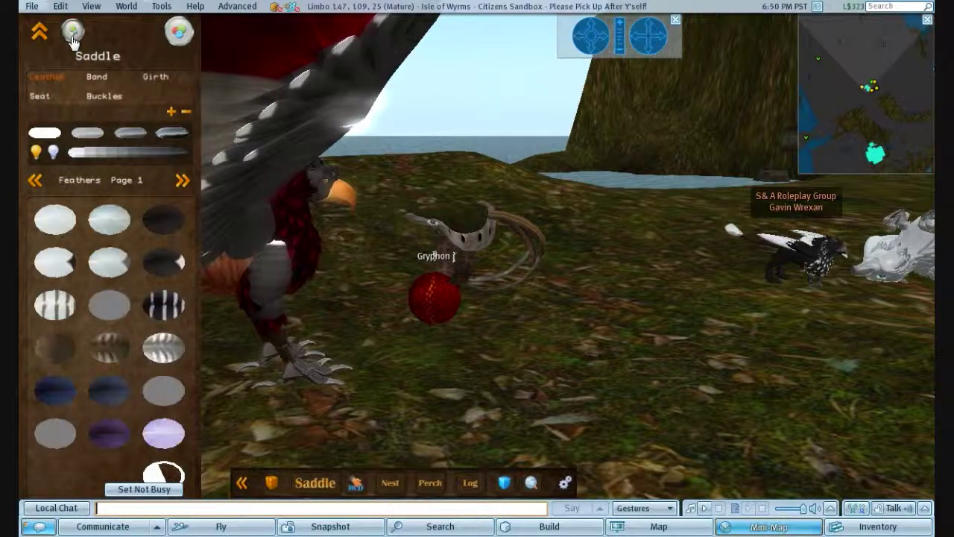
pyautogui.rightClick(123, 86)
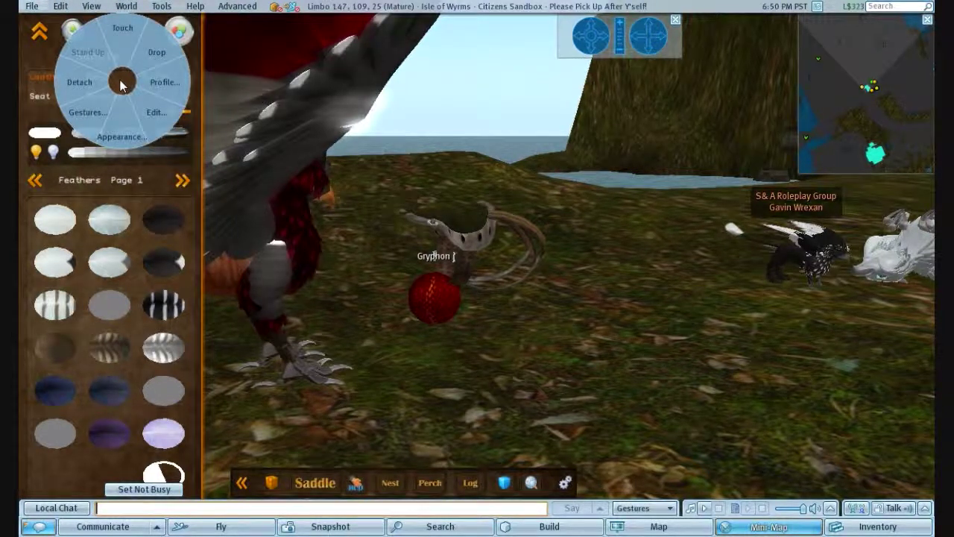
pyautogui.click(123, 86)
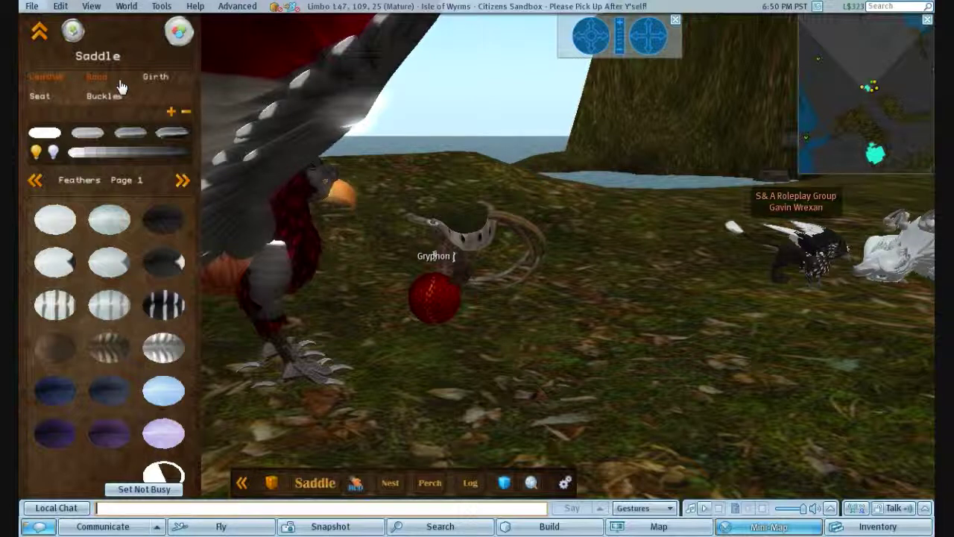
# - Collapse the Appearance Edit HUD and delete the rezzed saddle standing in front of the gryphon
pyautogui.click(39, 33)
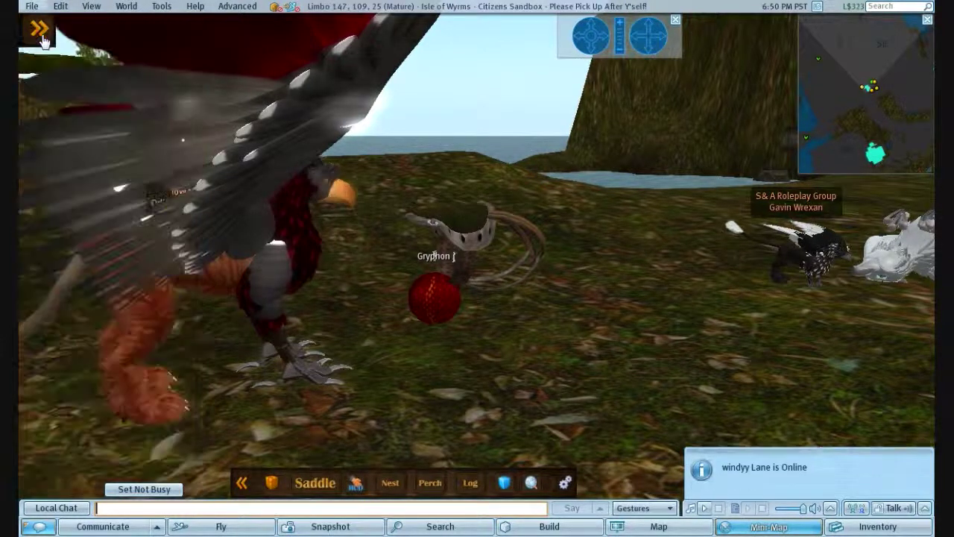
pyautogui.moveTo(605, 39); pyautogui.dragTo(566, 171)
pyautogui.scroll(2, 565, 170)
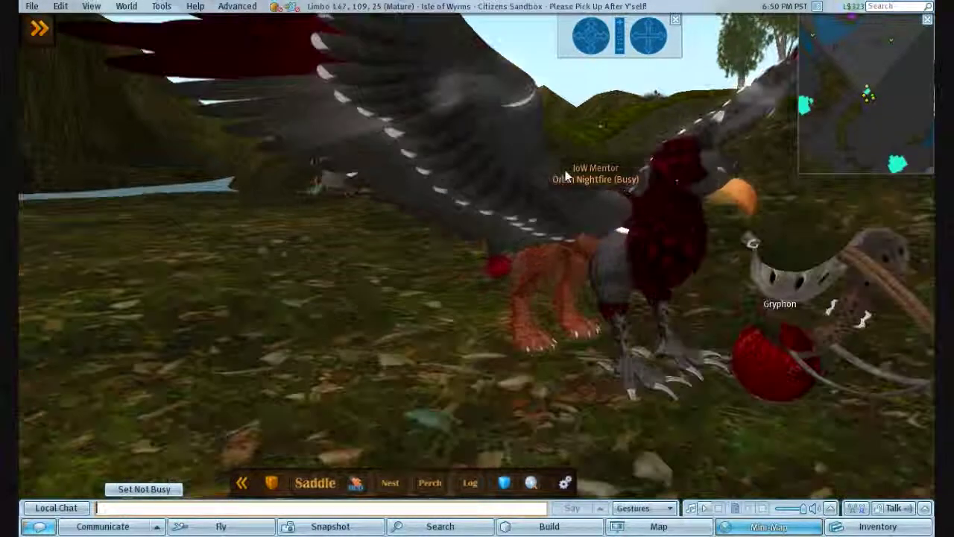
pyautogui.moveTo(602, 33); pyautogui.dragTo(602, 31)
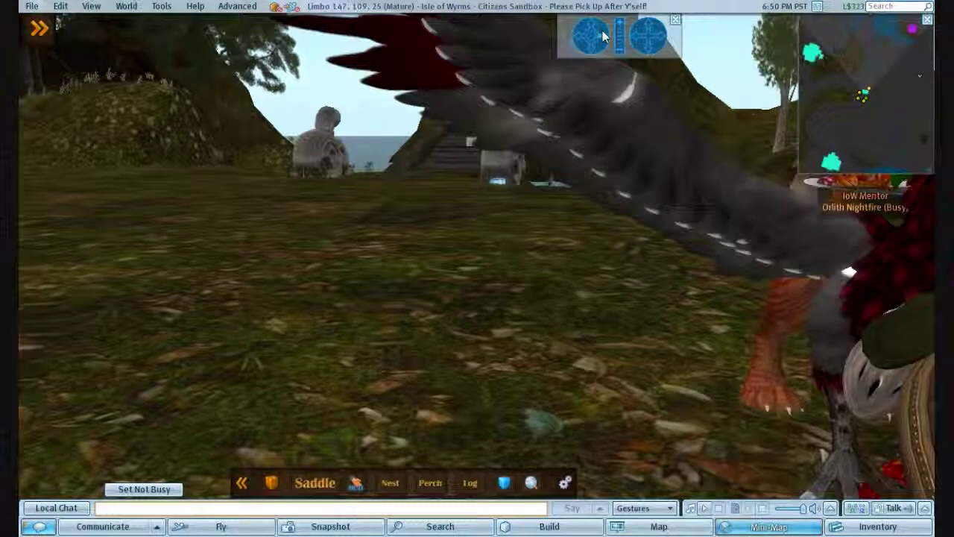
pyautogui.scroll(-1, 549, 84)
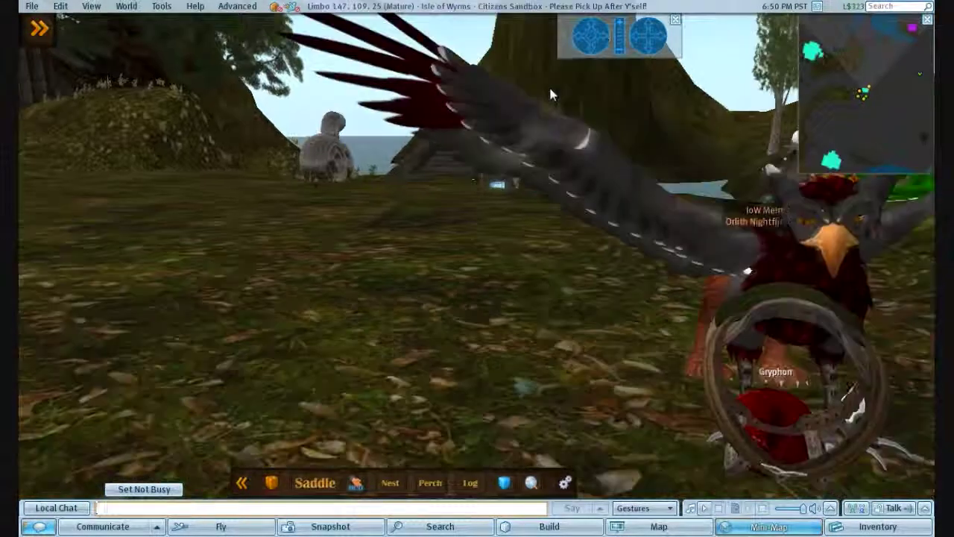
pyautogui.scroll(-1, 549, 84)
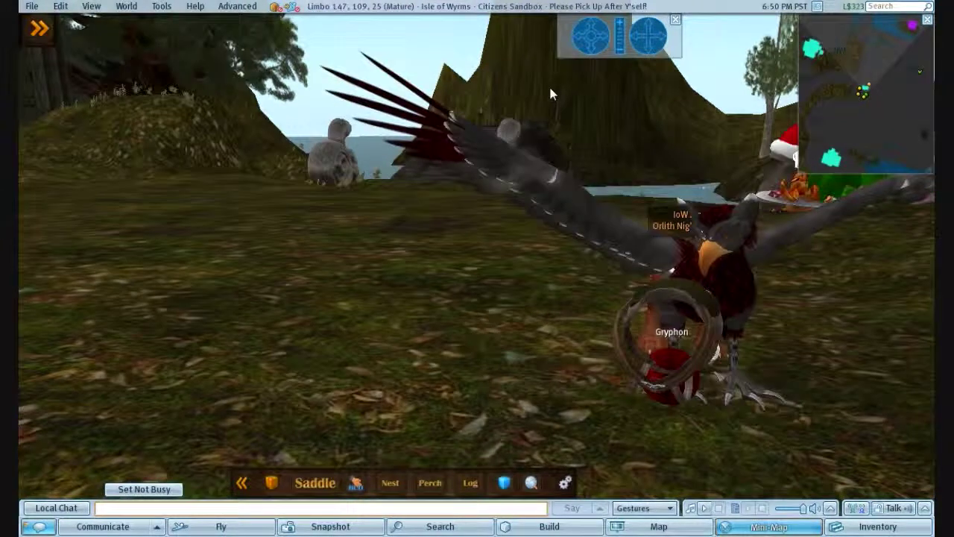
pyautogui.rightClick(661, 292)
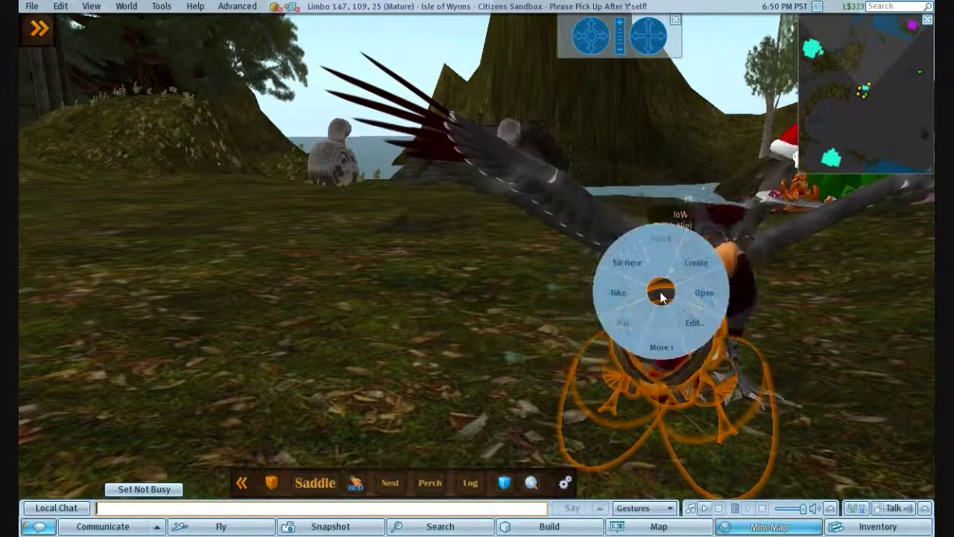
pyautogui.click(668, 340)
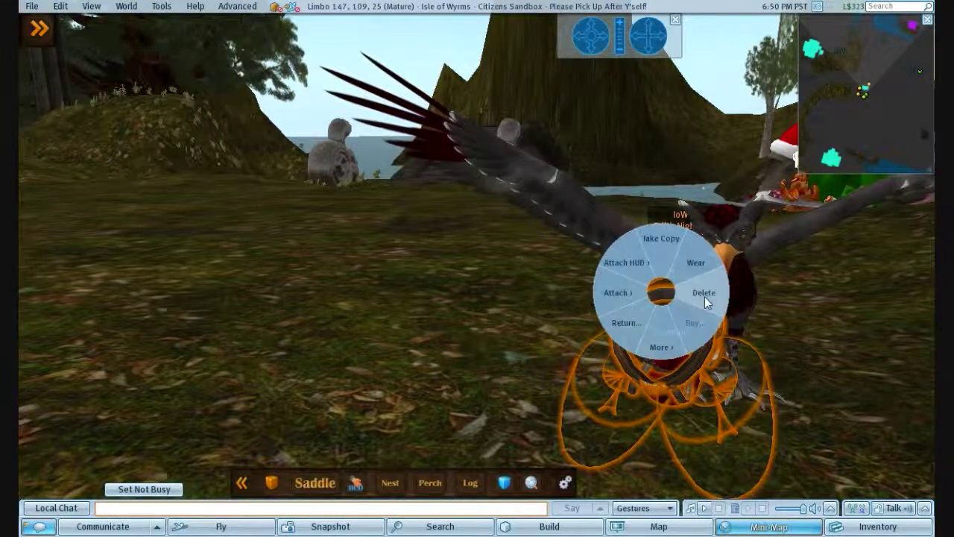
pyautogui.click(161, 235)
# - Expand the Appearance Edit HUD again and examine the recoloured gryphon's wings, body and tail from the side and behind
pyautogui.click(39, 28)
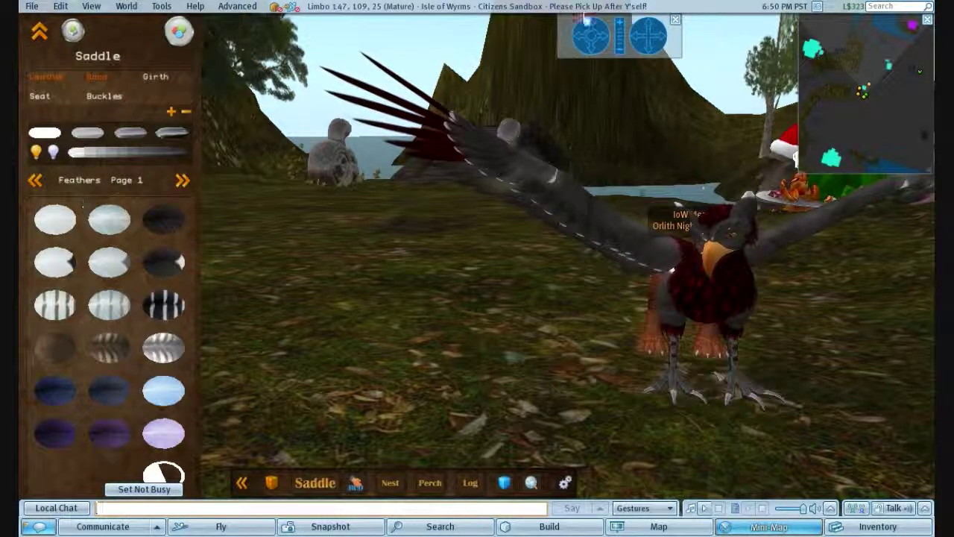
pyautogui.click(596, 34)
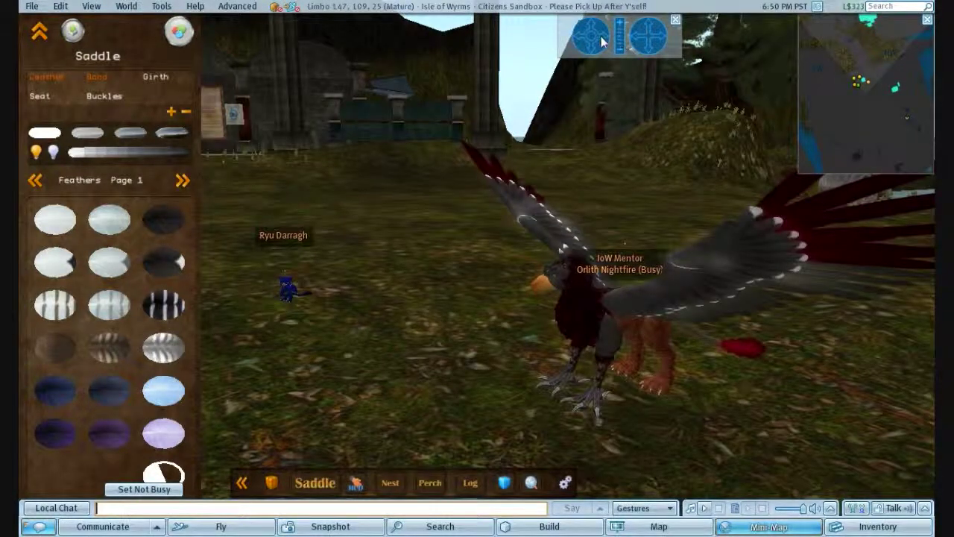
pyautogui.moveTo(603, 40); pyautogui.dragTo(601, 36)
pyautogui.scroll(-1, 524, 186)
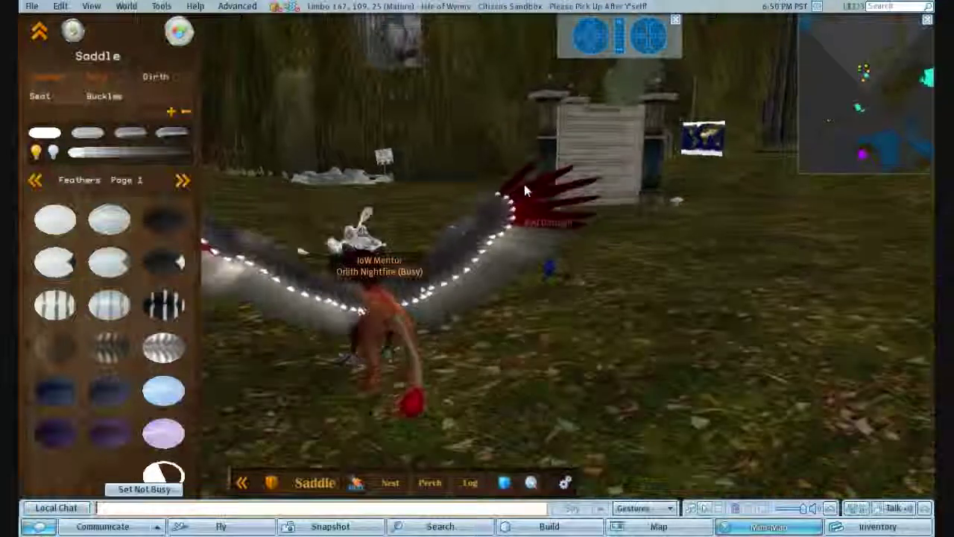
pyautogui.scroll(4, 524, 187)
pyautogui.scroll(-3, 529, 177)
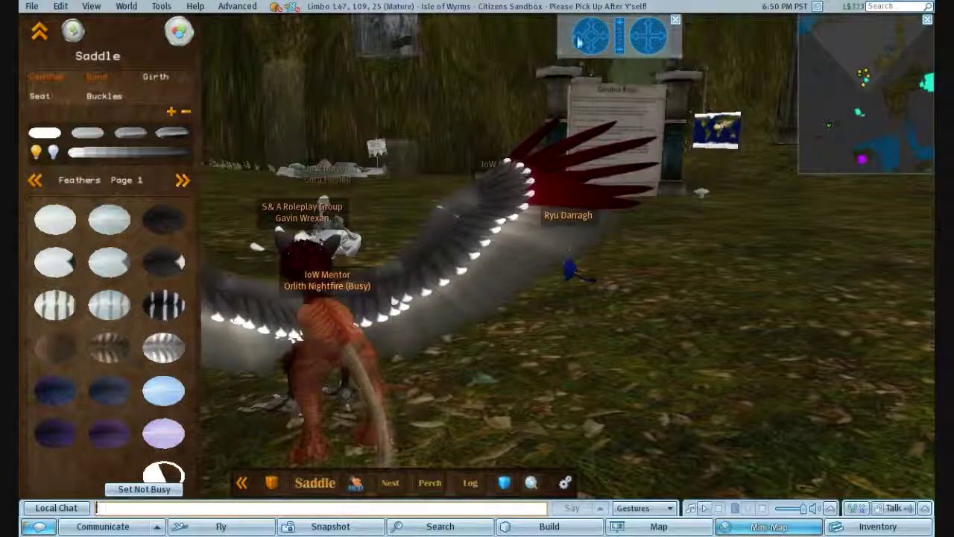
pyautogui.moveTo(579, 43); pyautogui.dragTo(580, 43)
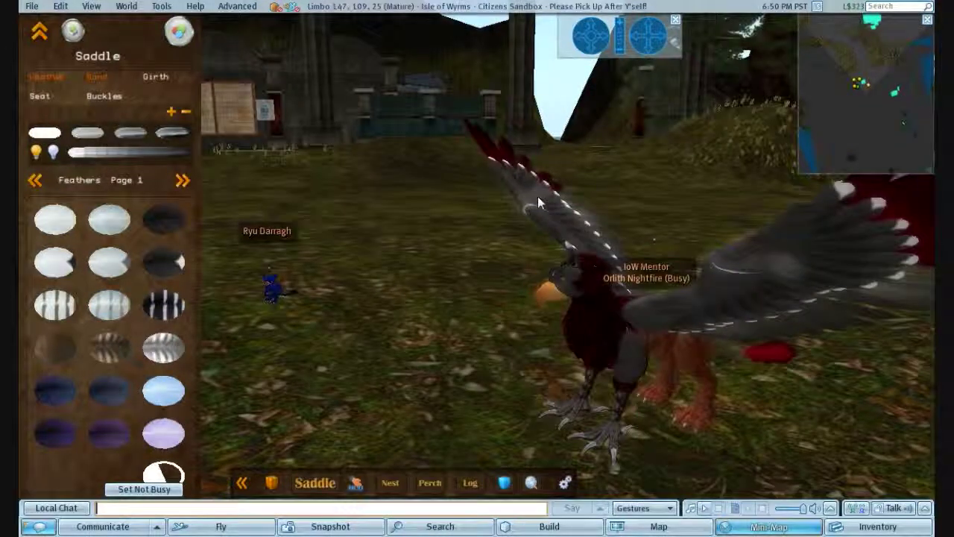